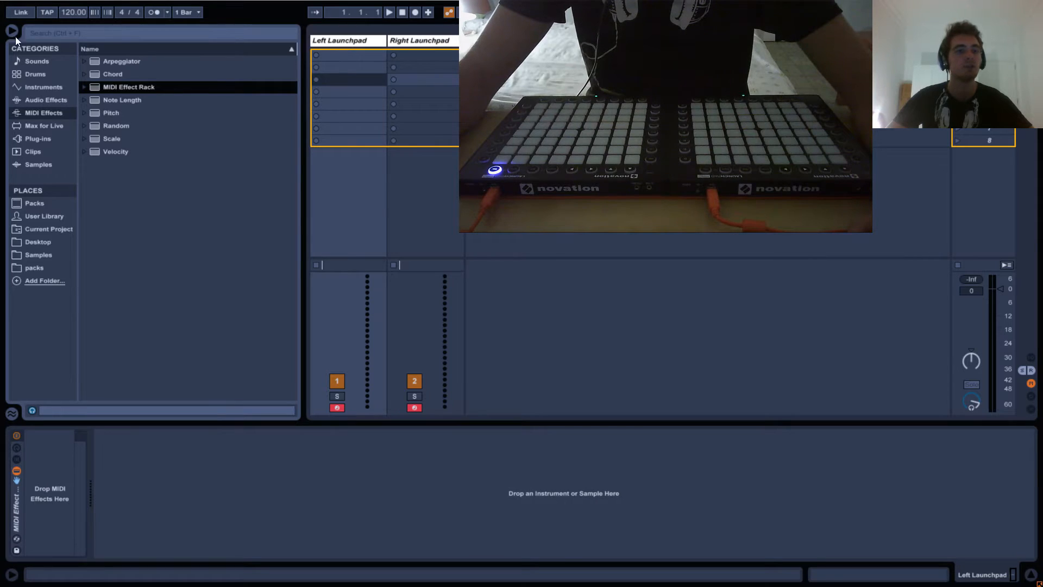
# Add a Chord effect to the MIDI Effect Rack on the Left Launchpad track.
pyautogui.click(12, 34)
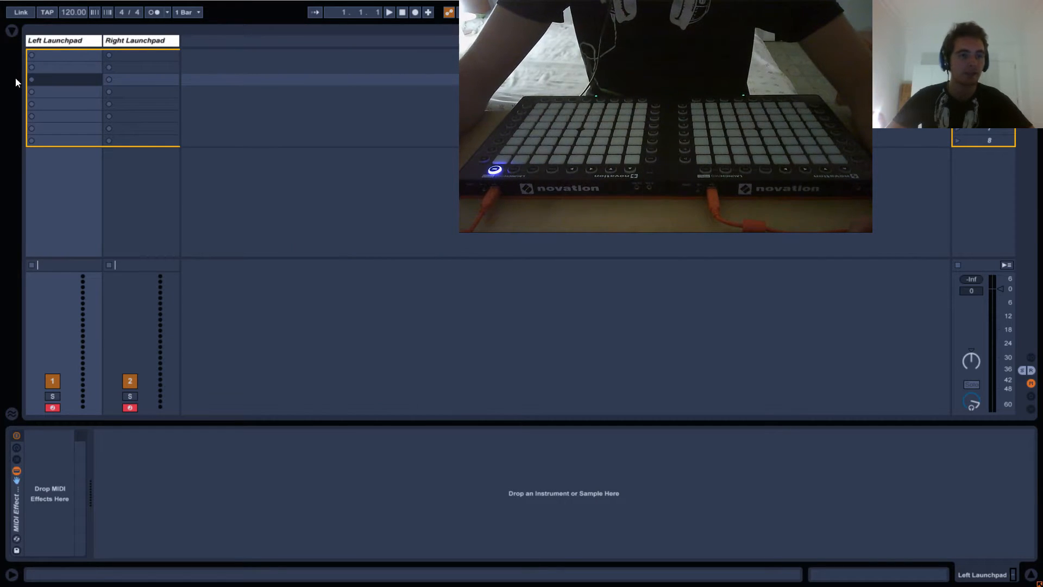
pyautogui.click(13, 33)
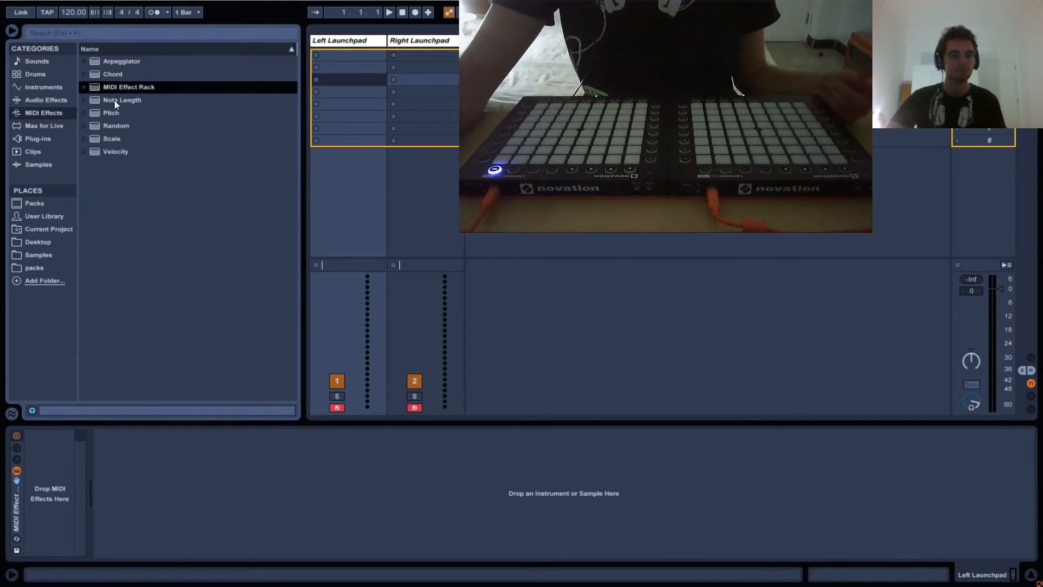
pyautogui.click(112, 73)
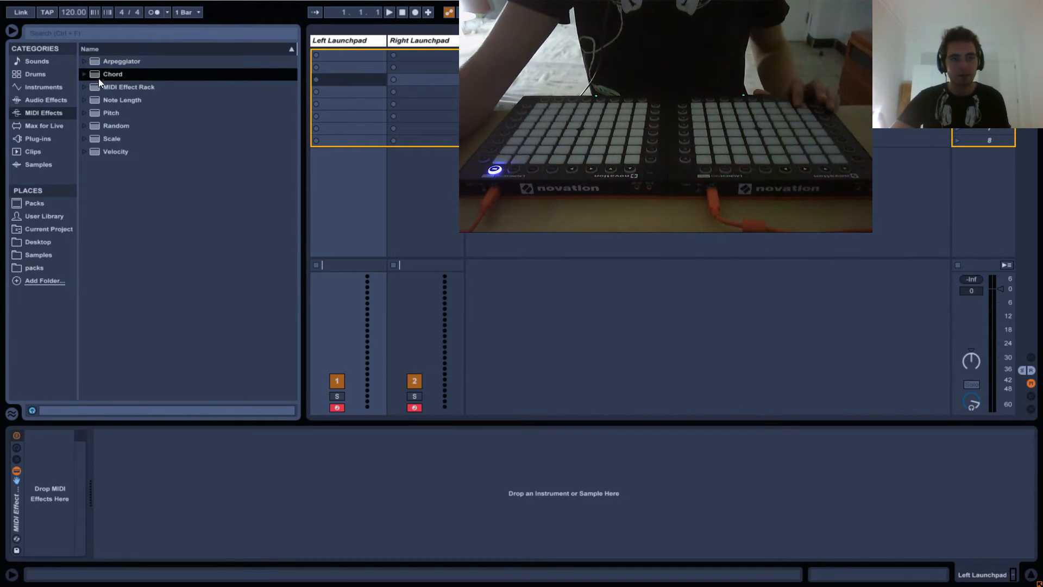
pyautogui.moveTo(99, 78); pyautogui.dragTo(45, 459)
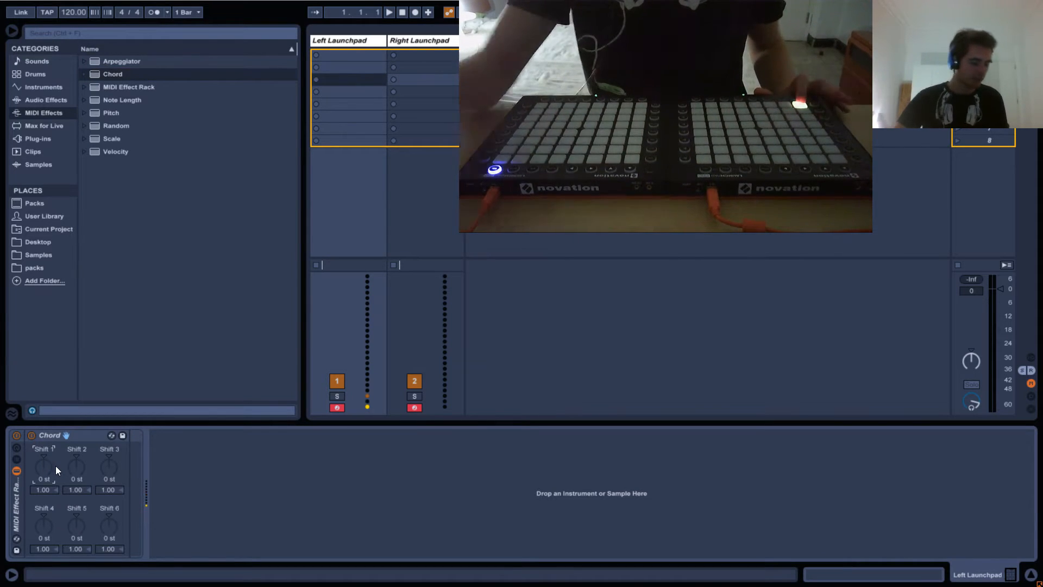
# Set the Chord effect's Shift 1 to +1 st, Shift 2 to +2 st and Shift 3 to +3 st.
pyautogui.write('1')
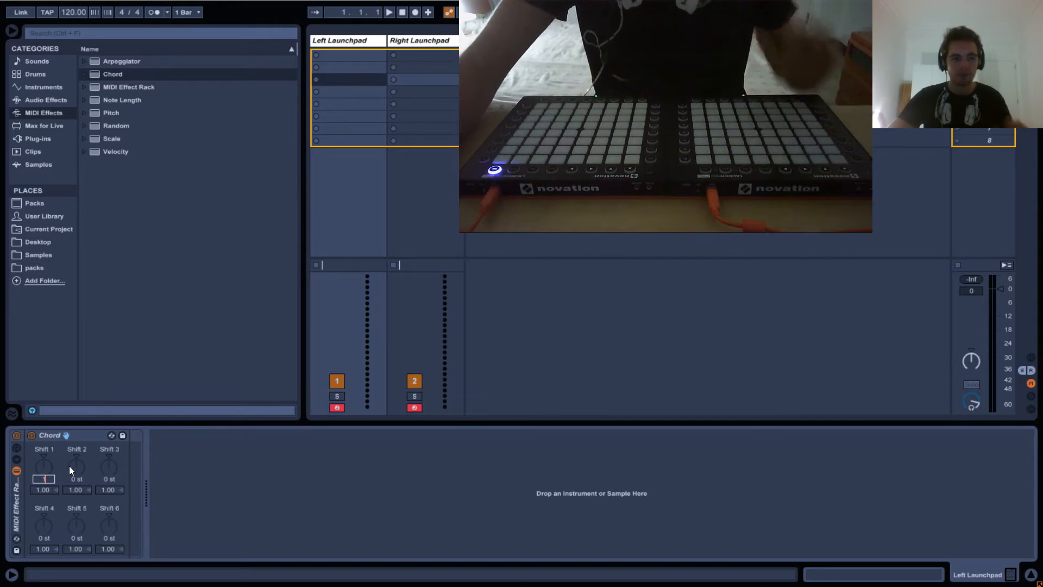
pyautogui.click(72, 465)
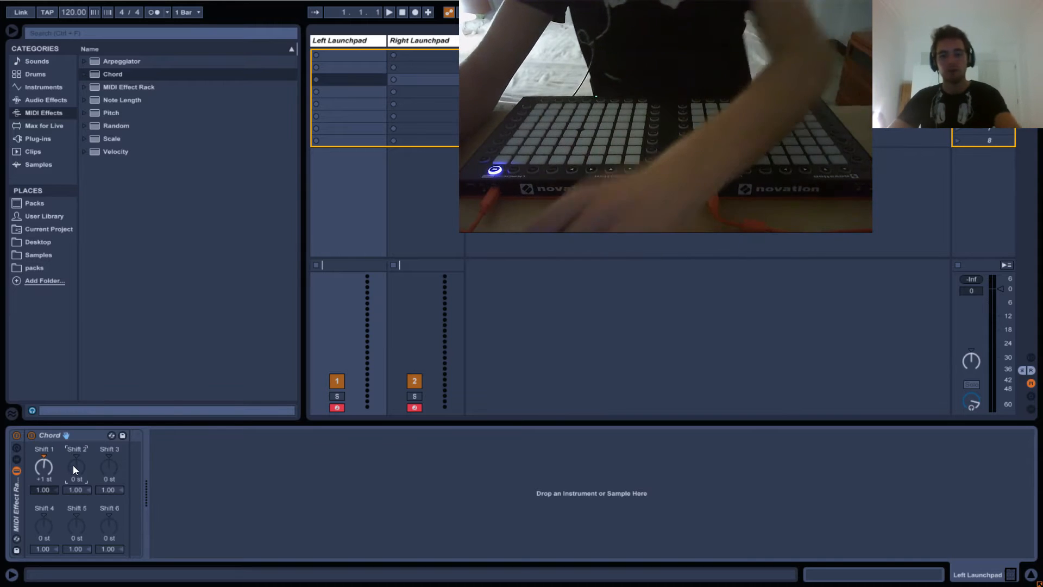
pyautogui.write('2')
pyautogui.click(103, 468)
pyautogui.write('3')
pyautogui.press('Return')
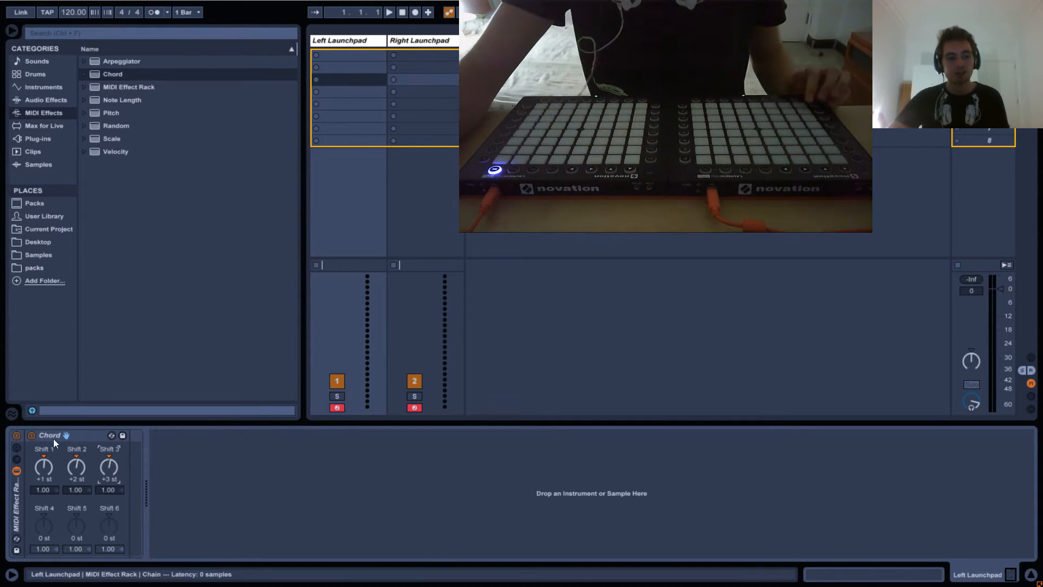
# Show the MIDI Effect Rack's chain list and select the chain holding the Chord effect.
pyautogui.click(17, 471)
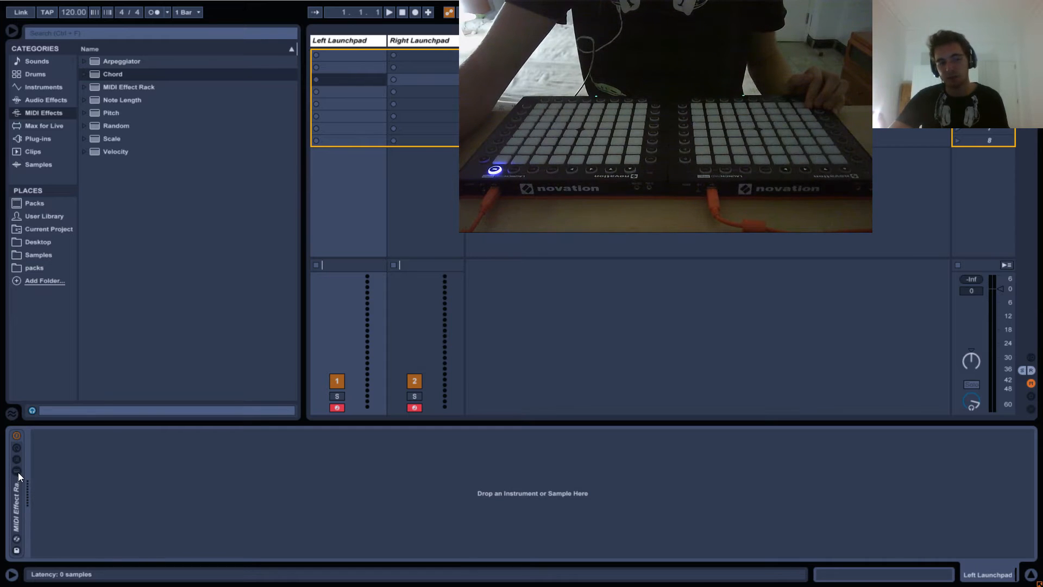
pyautogui.click(18, 472)
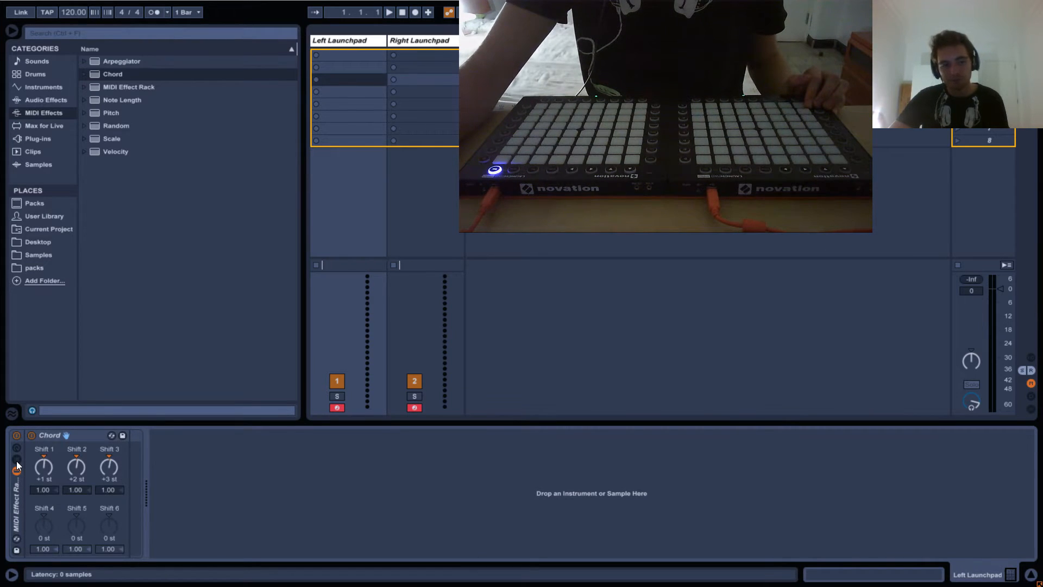
pyautogui.click(16, 460)
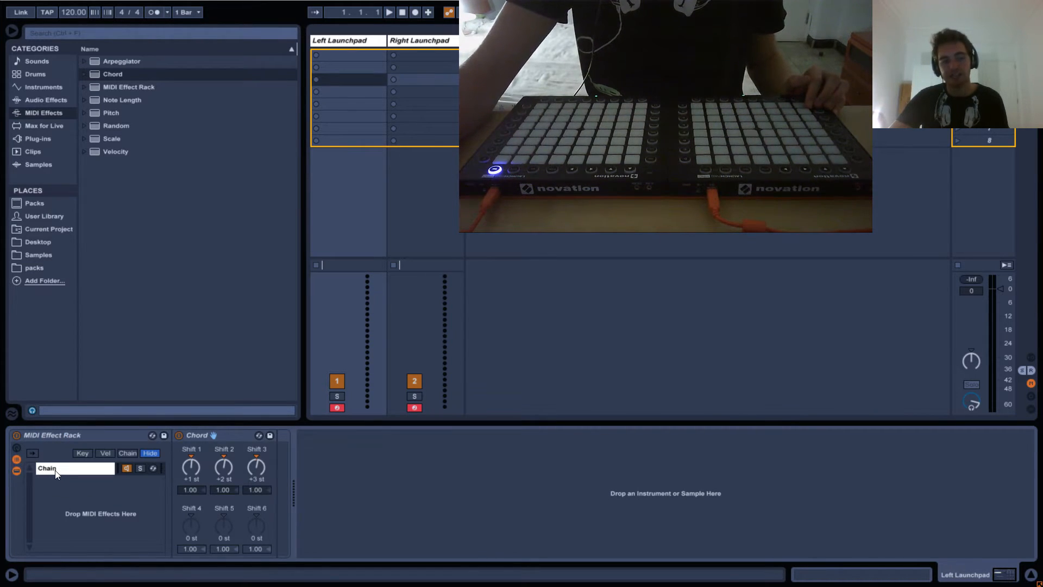
pyautogui.press('Return')
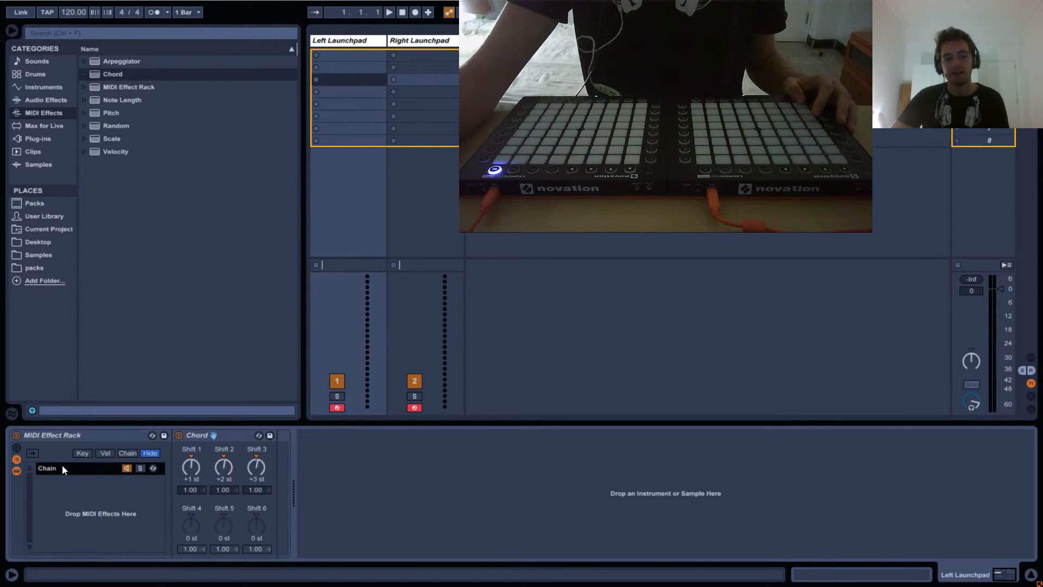
pyautogui.click(201, 435)
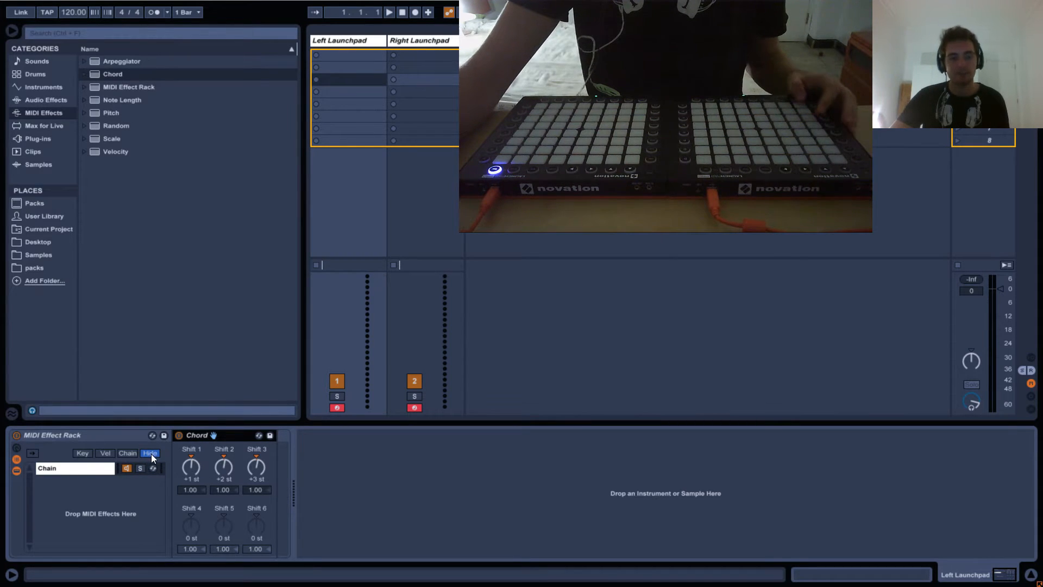
pyautogui.click(85, 469)
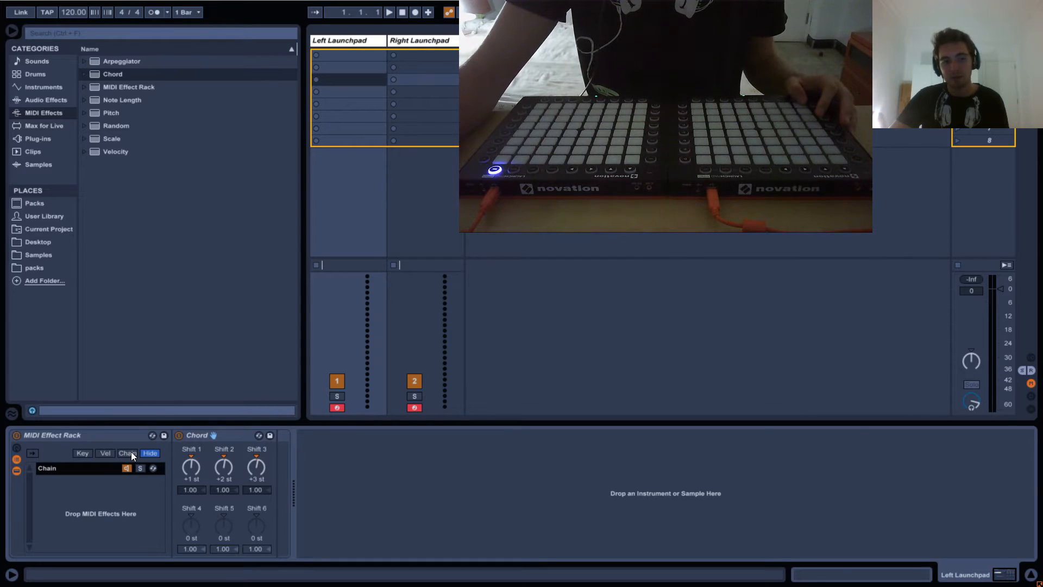
# Show the rack's key zone editor and try raising the chain's lower key limit to F#5, restoring the full range.
pyautogui.click(126, 452)
pyautogui.click(103, 452)
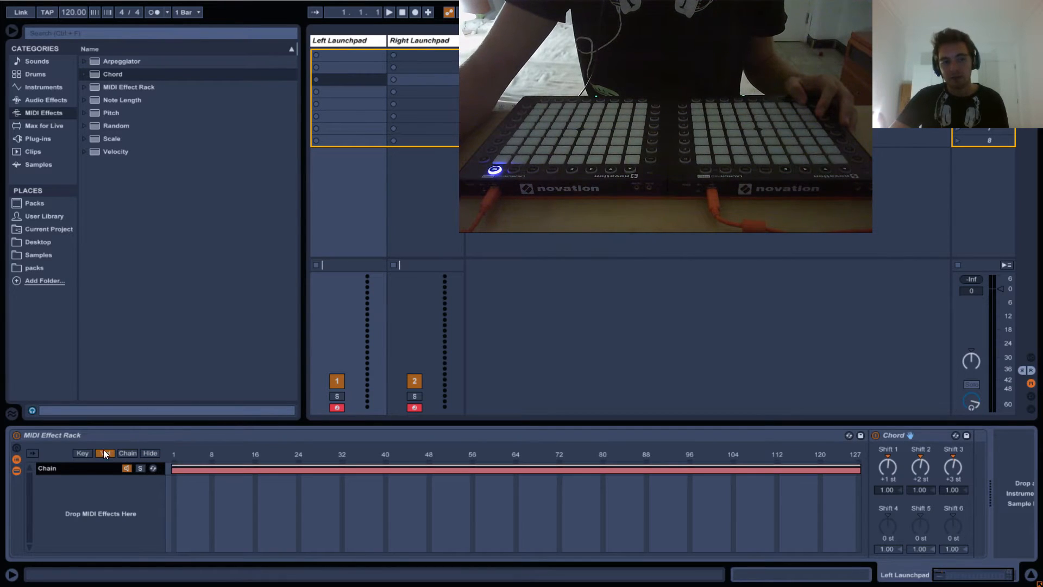
pyautogui.click(80, 452)
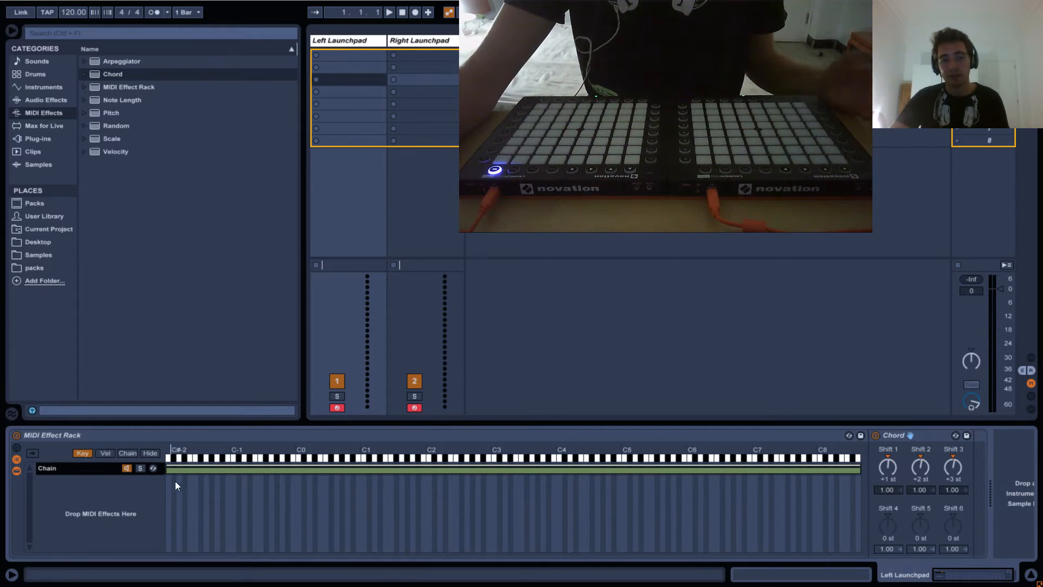
pyautogui.moveTo(169, 472); pyautogui.dragTo(655, 461)
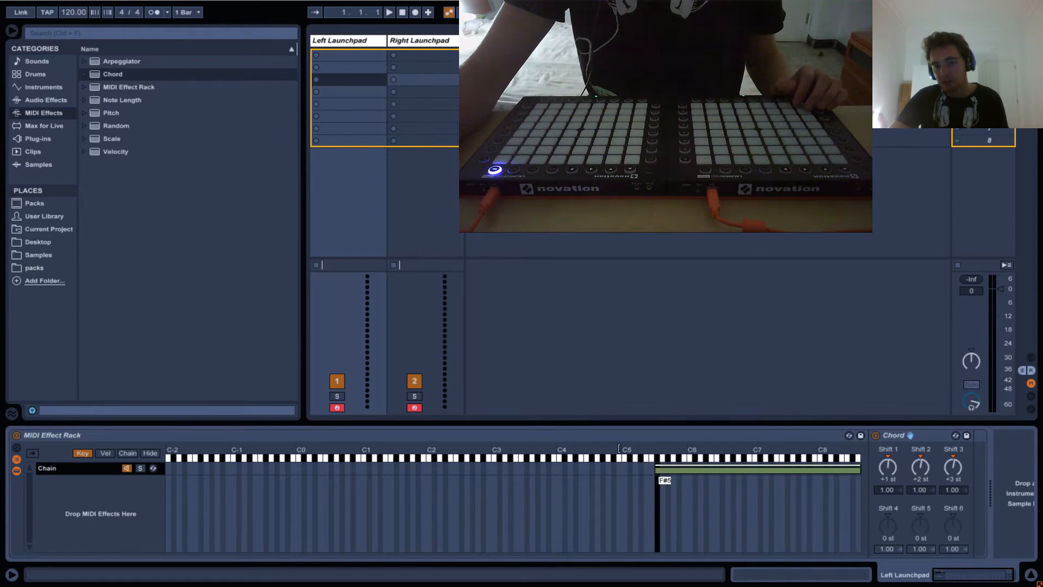
pyautogui.moveTo(656, 469); pyautogui.dragTo(83, 437)
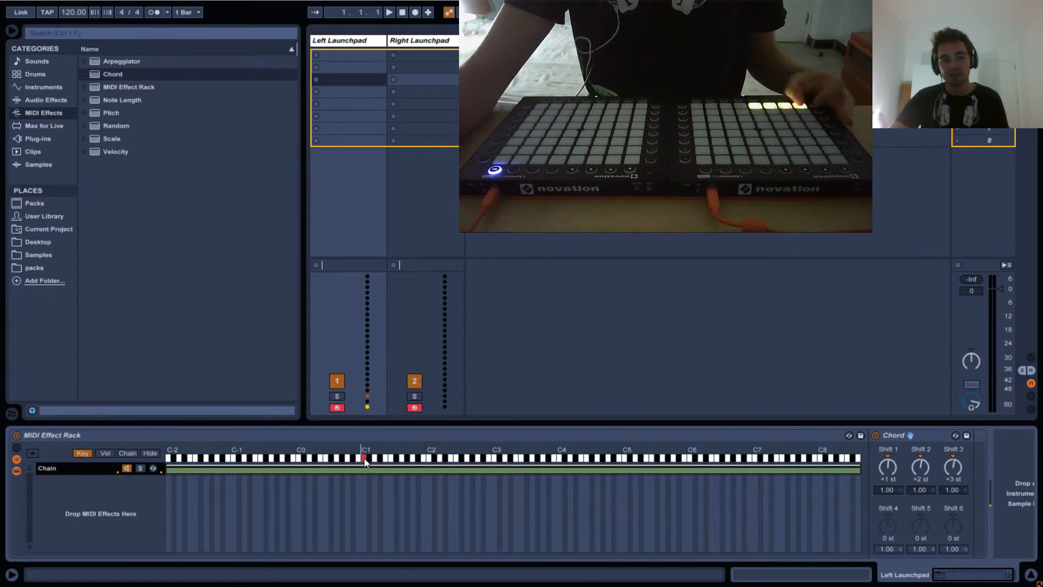
# Rename the chain as 1 and restrict its key zone to the single key C1.
pyautogui.hotkey('ctrl', 'r')
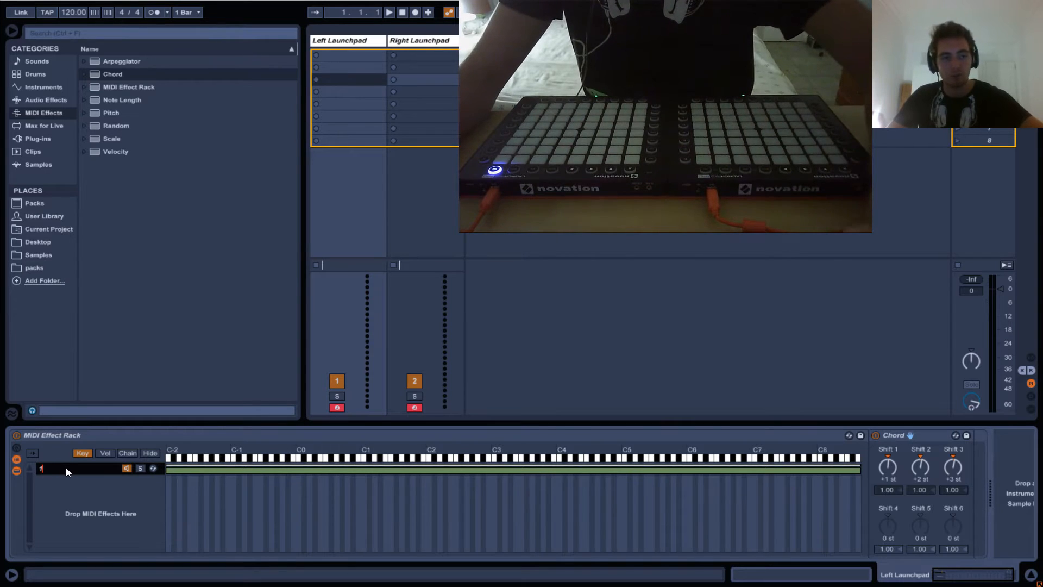
pyautogui.write('1')
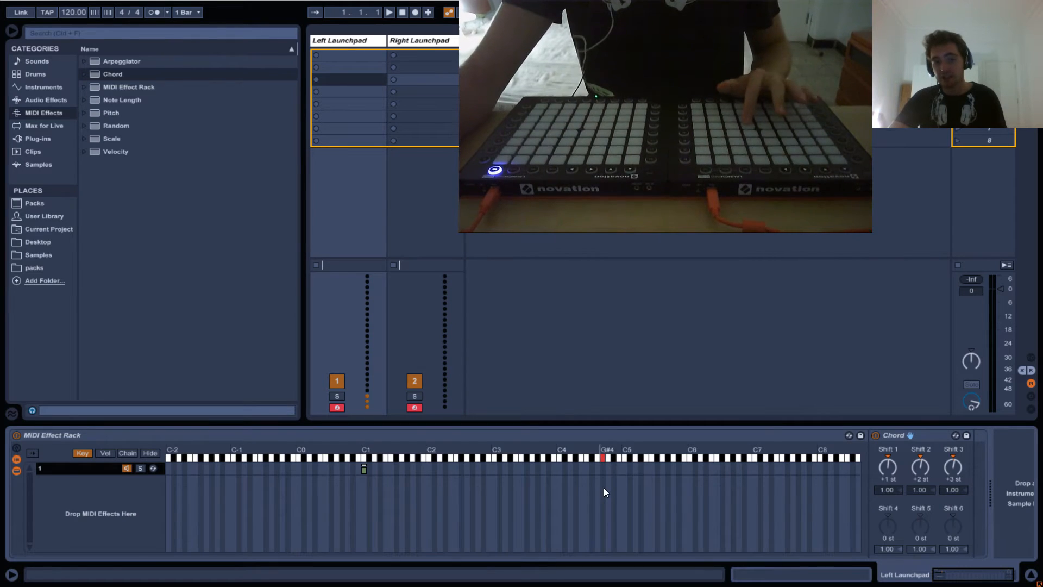
# Create a second chain in the rack and restrict its key zone to the single key E1.
pyautogui.rightClick(56, 484)
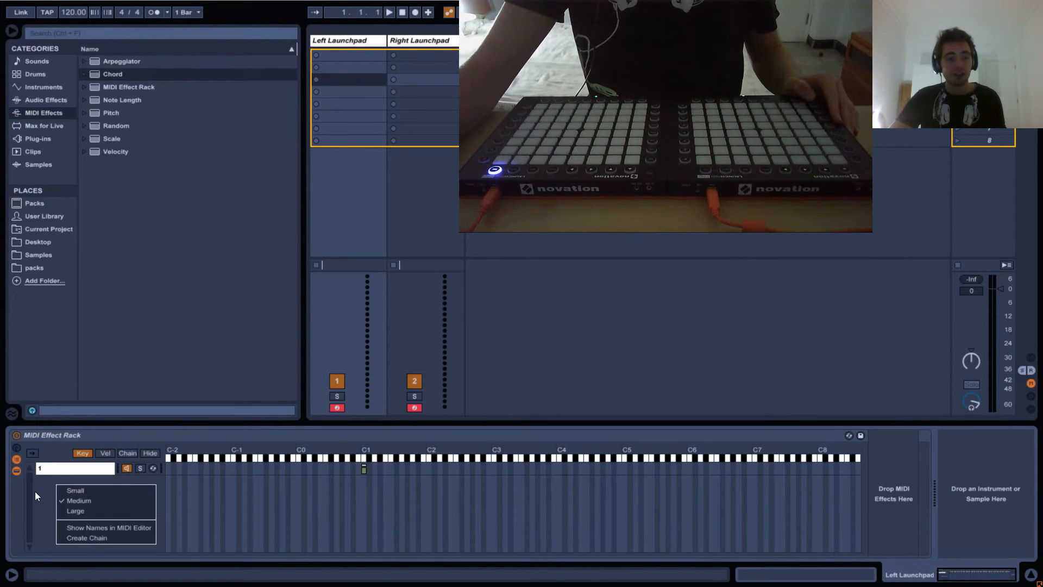
pyautogui.rightClick(43, 490)
pyautogui.click(82, 542)
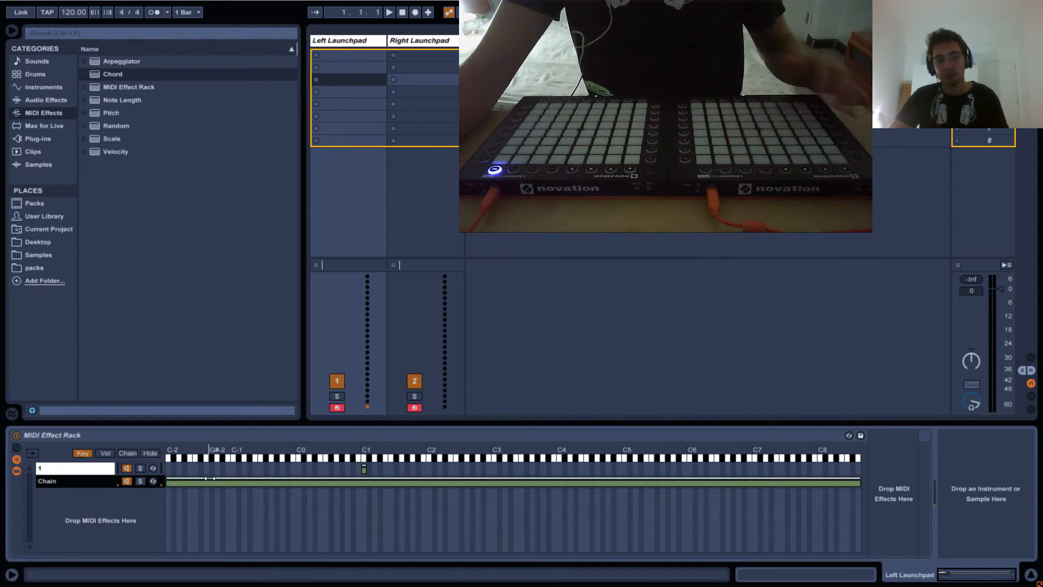
pyautogui.doubleClick(236, 481)
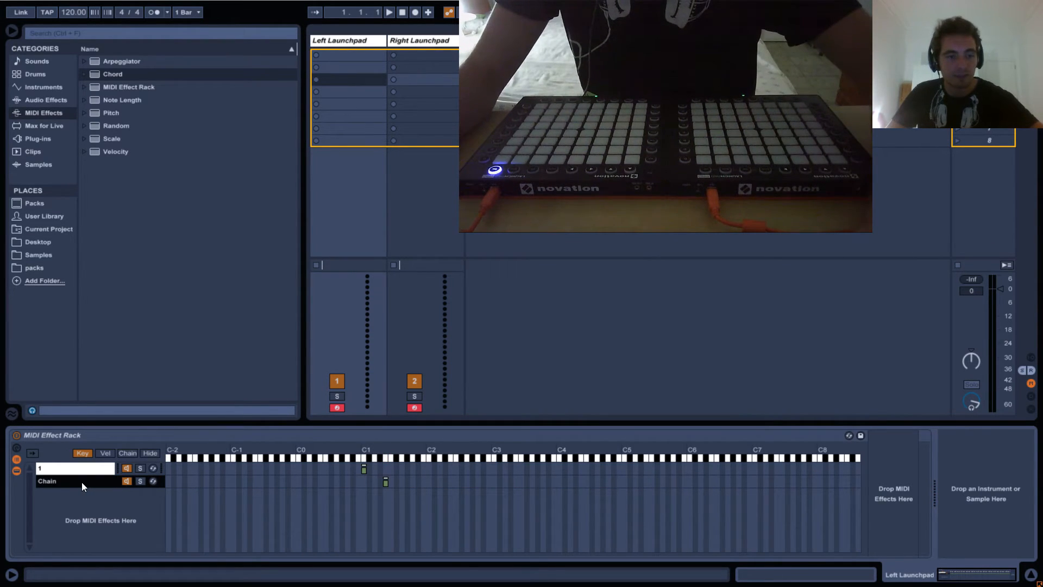
# Rename the second chain as 2.
pyautogui.hotkey('ctrl', 'r')
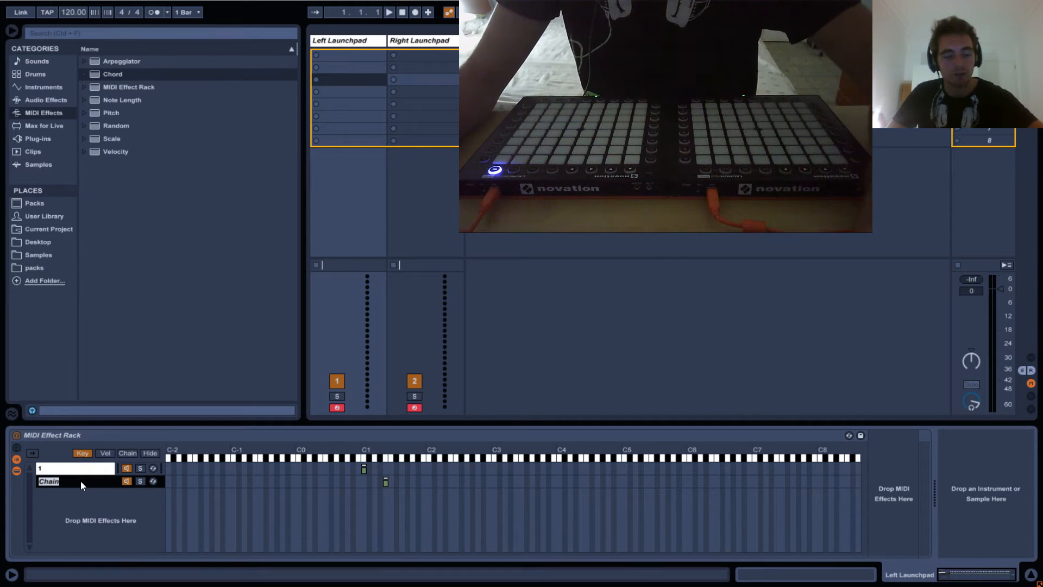
pyautogui.write('2')
pyautogui.press('Return')
pyautogui.rightClick(77, 480)
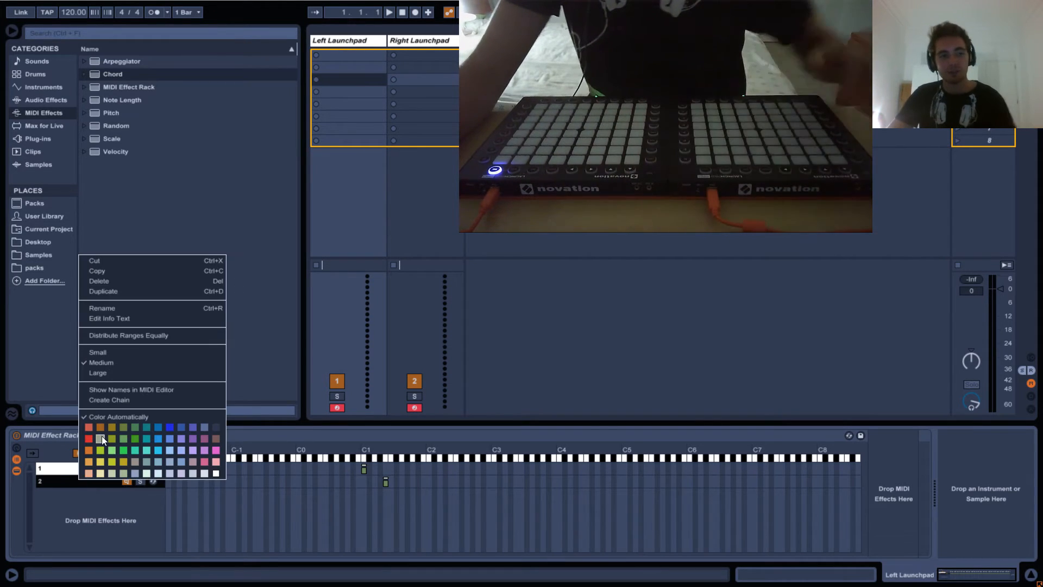
pyautogui.click(63, 474)
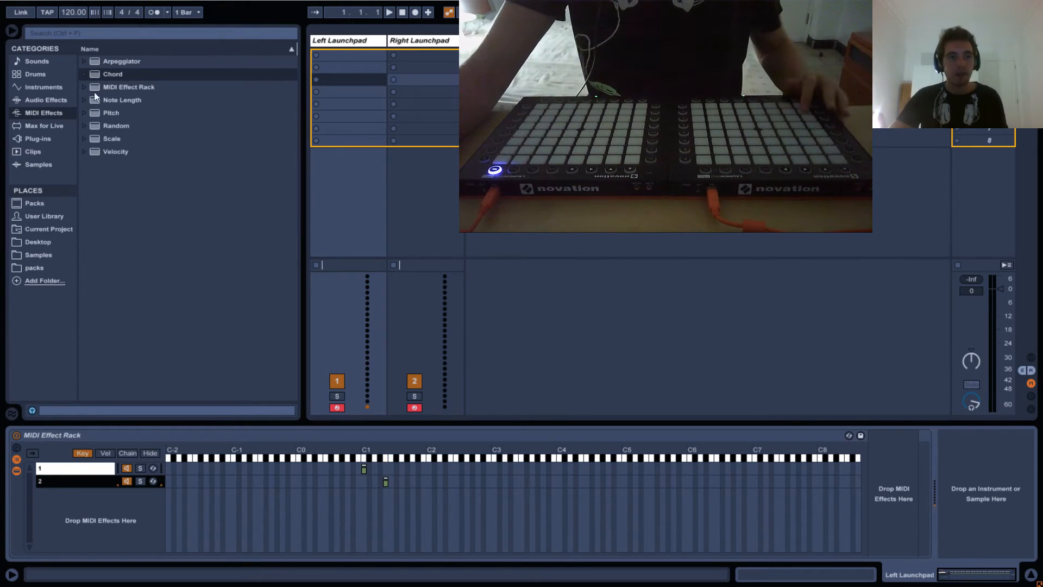
# Add a Chord effect to chain 2 with Shift 1 at +4 st, Shift 2 at +8 st and Shift 3 at +12 st.
pyautogui.moveTo(112, 73); pyautogui.dragTo(889, 470)
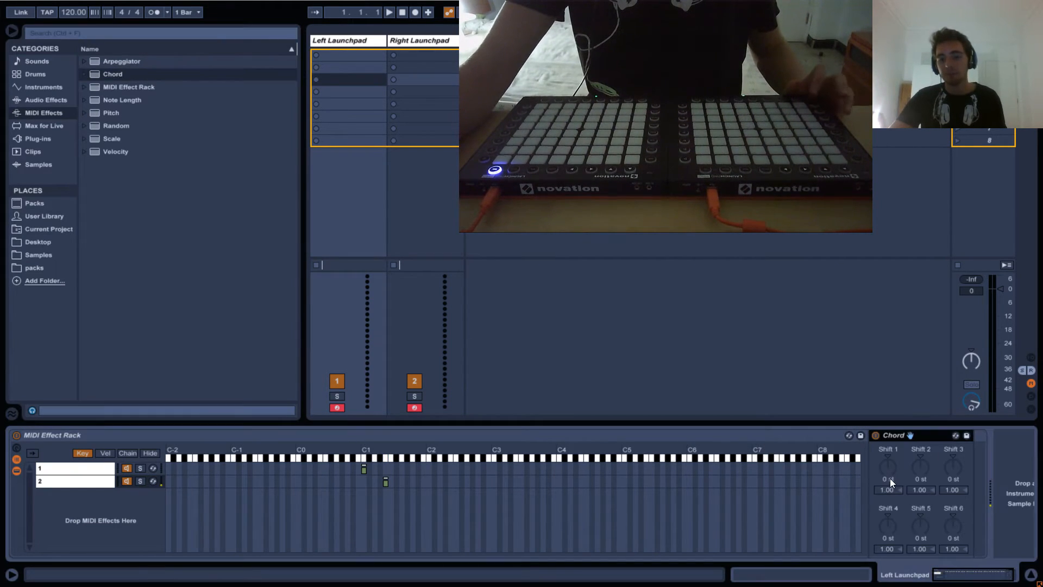
pyautogui.click(882, 466)
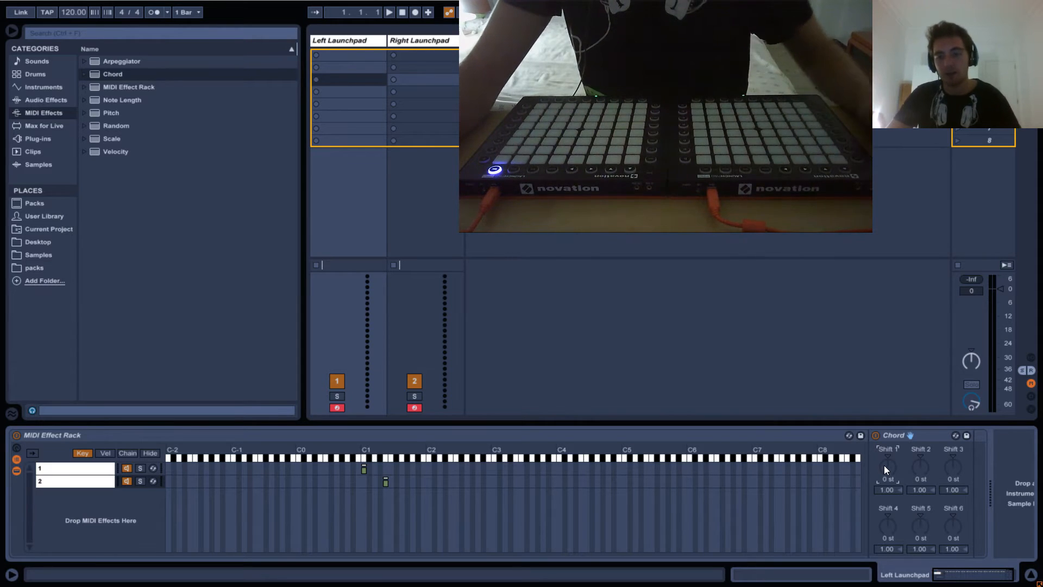
pyautogui.write('4')
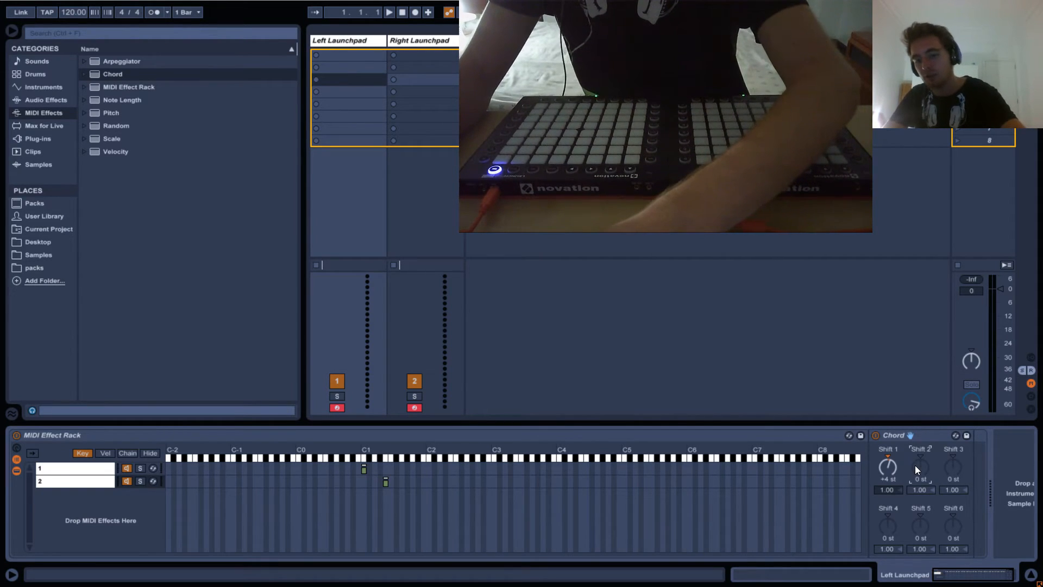
pyautogui.write('8')
pyautogui.press('Return')
pyautogui.click(954, 461)
pyautogui.write('12')
pyautogui.press('Return')
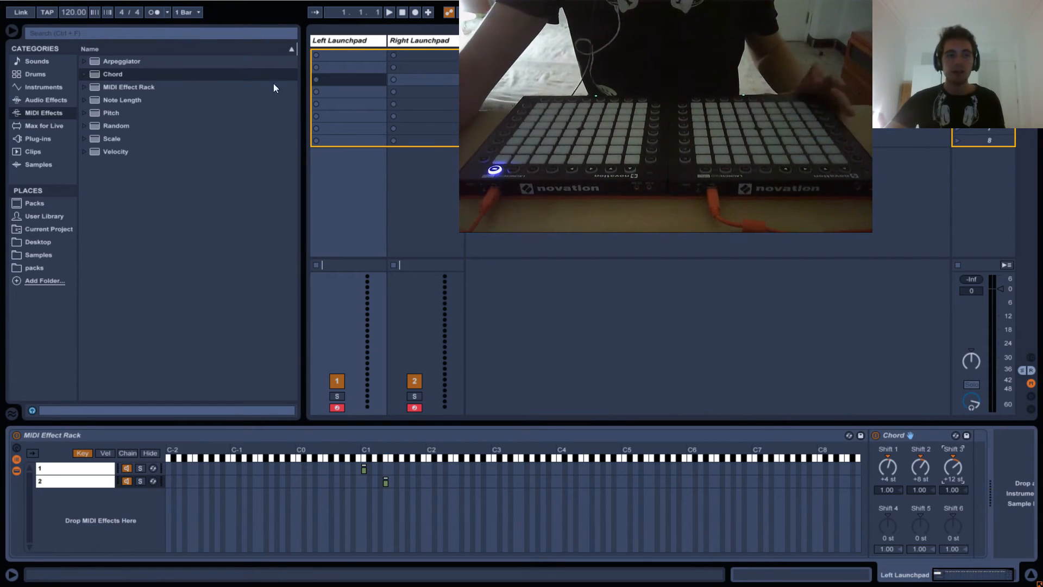
# Add an Arpeggiator after the Chord effect in chain 2.
pyautogui.click(125, 62)
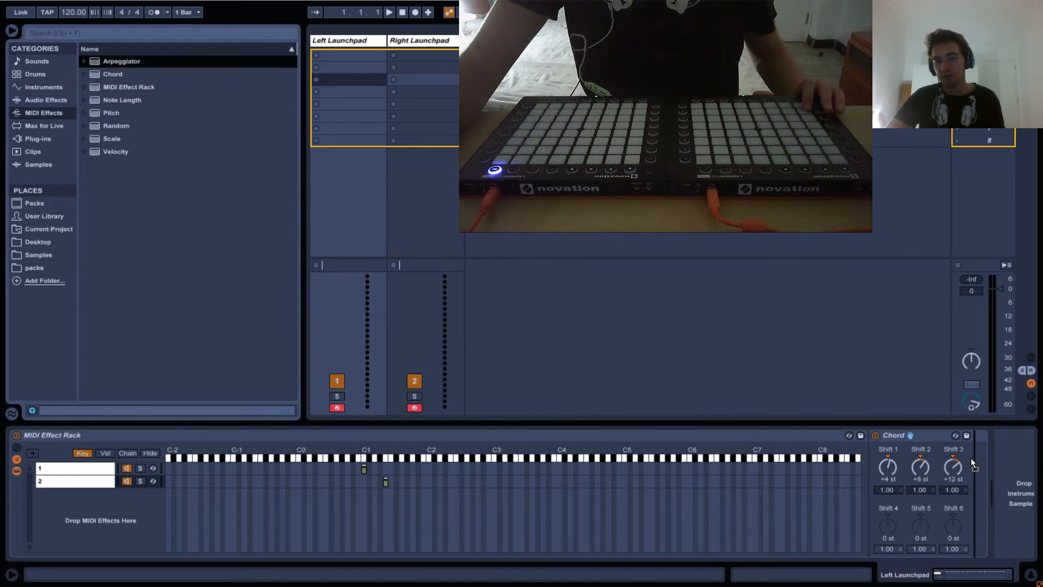
pyautogui.moveTo(970, 458); pyautogui.dragTo(971, 458)
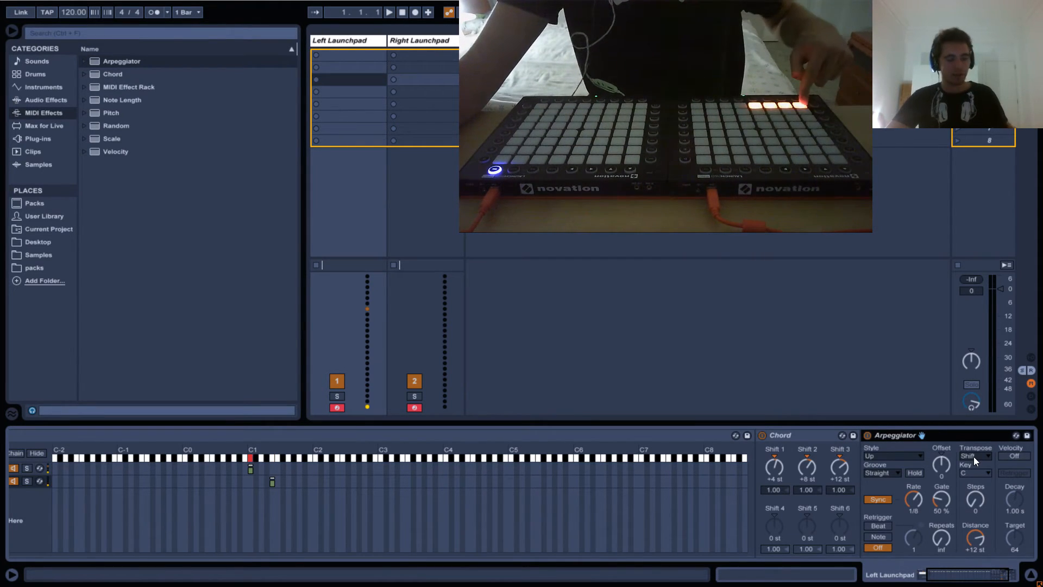
pyautogui.moveTo(947, 576); pyautogui.dragTo(902, 573)
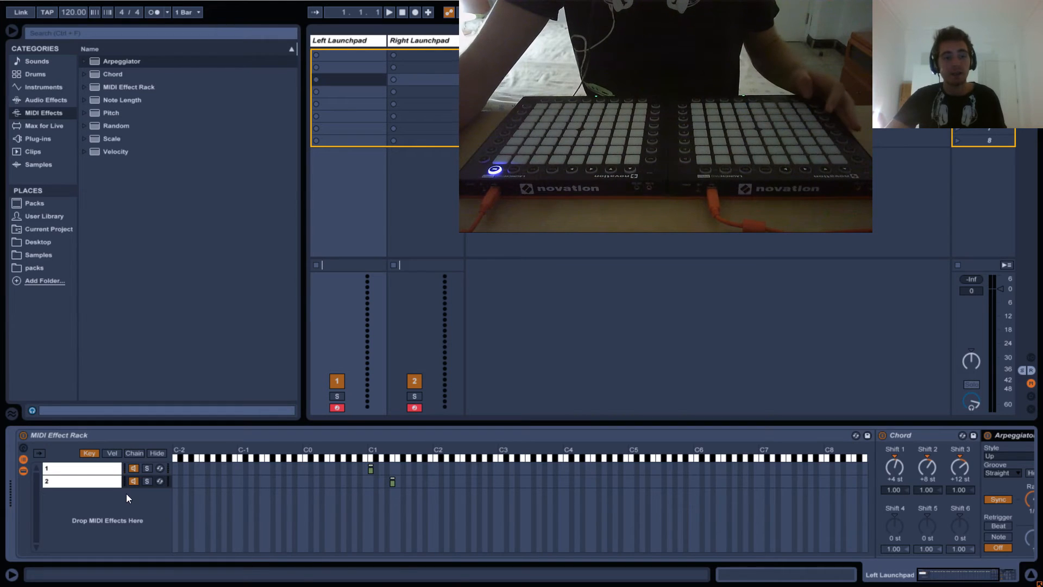
# Show the rack's velocity zones and try raising chain 1's lower velocity limit to about 120, restoring the full range.
pyautogui.click(111, 452)
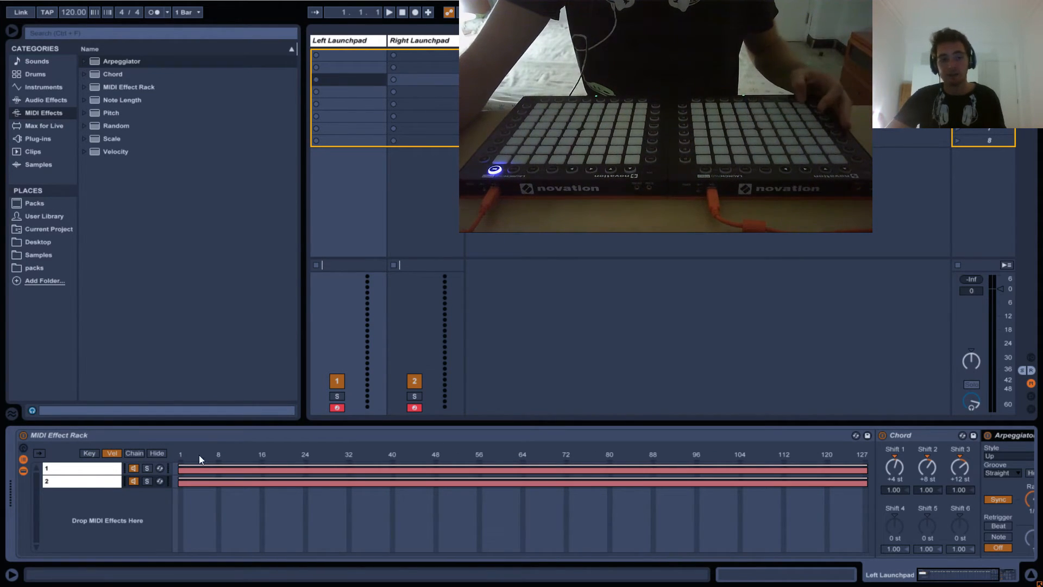
pyautogui.moveTo(180, 467)
pyautogui.mouseDown()
pyautogui.moveTo(711, 453)
pyautogui.moveTo(667, 438)
pyautogui.moveTo(671, 466)
pyautogui.moveTo(826, 458)
pyautogui.mouseUp()
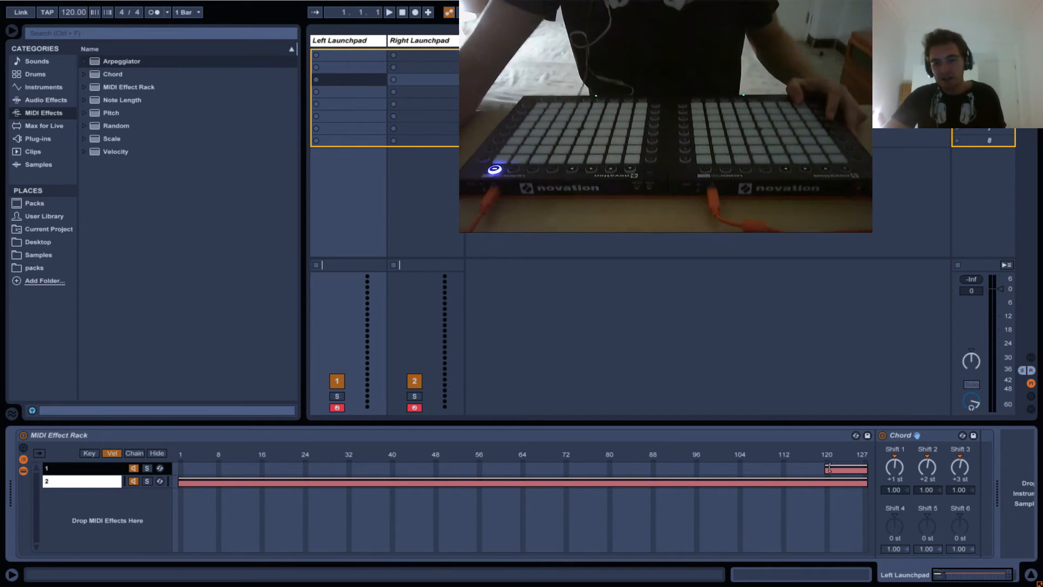
pyautogui.moveTo(826, 467); pyautogui.dragTo(2, 480)
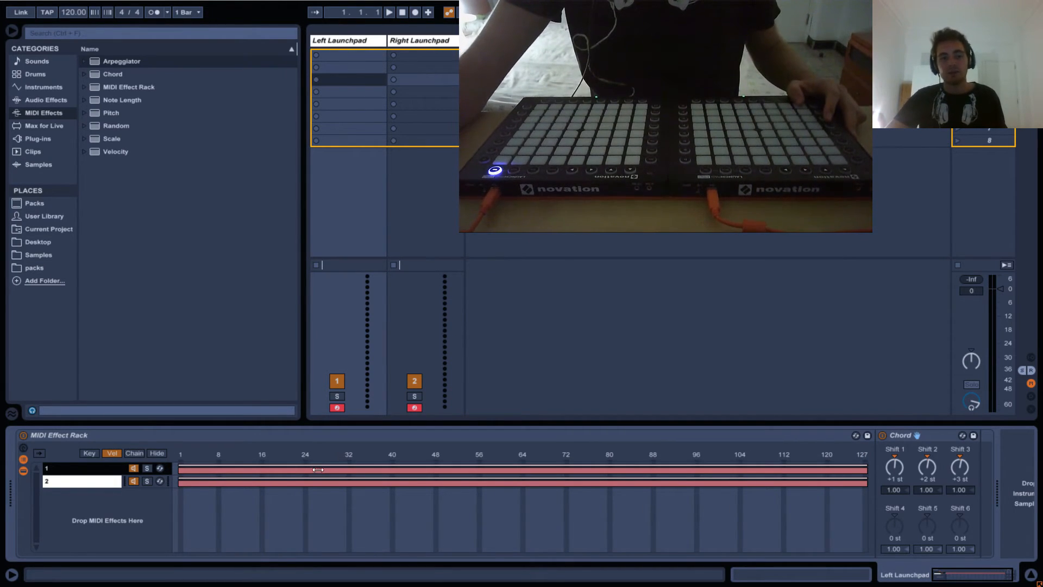
# Show the rack's chain select zones and try chain 1's zone at 1 with the selector at about 14, returning both to 0.
pyautogui.click(137, 453)
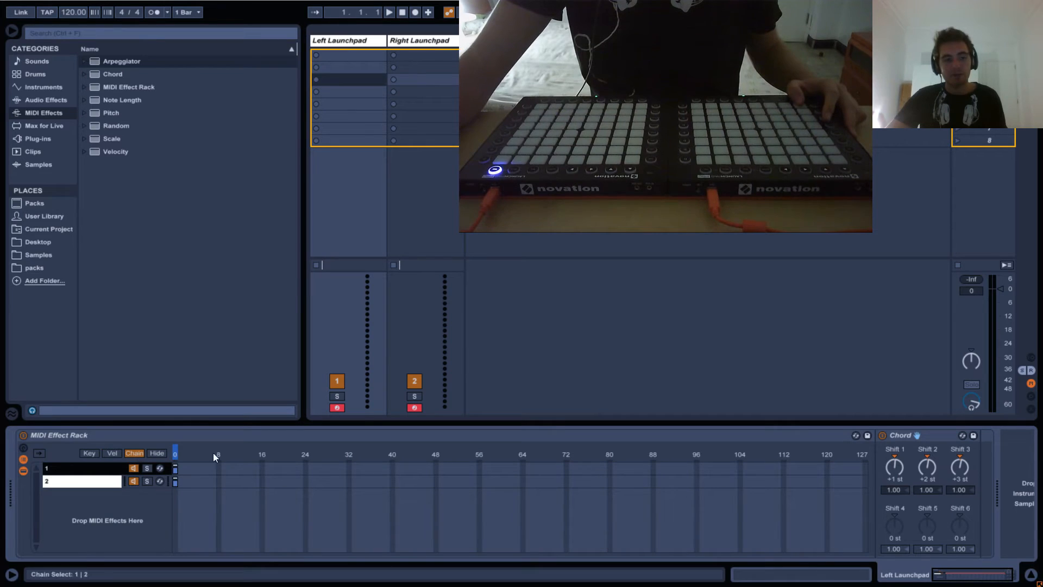
pyautogui.click(176, 452)
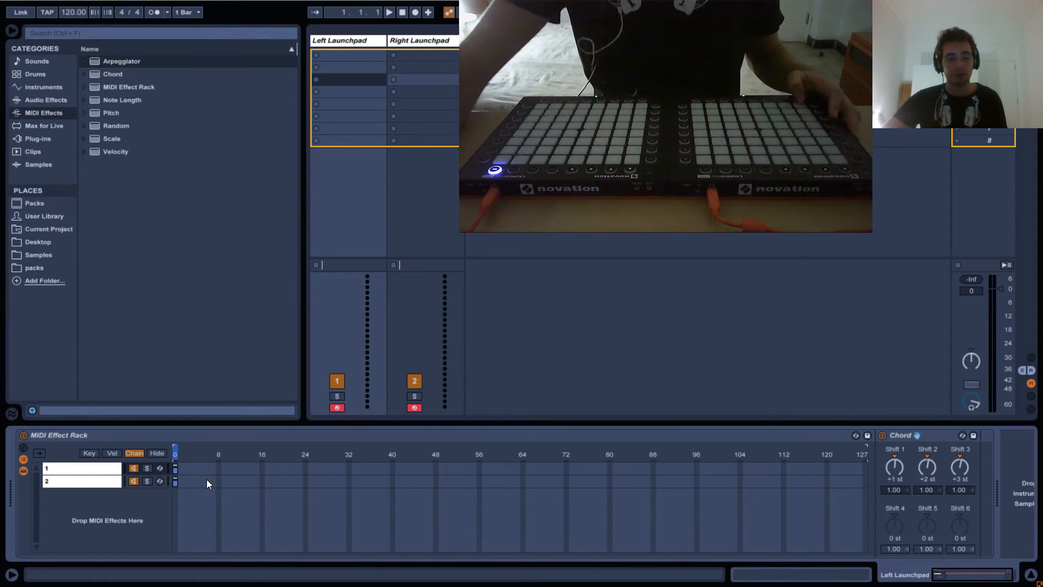
pyautogui.click(175, 468)
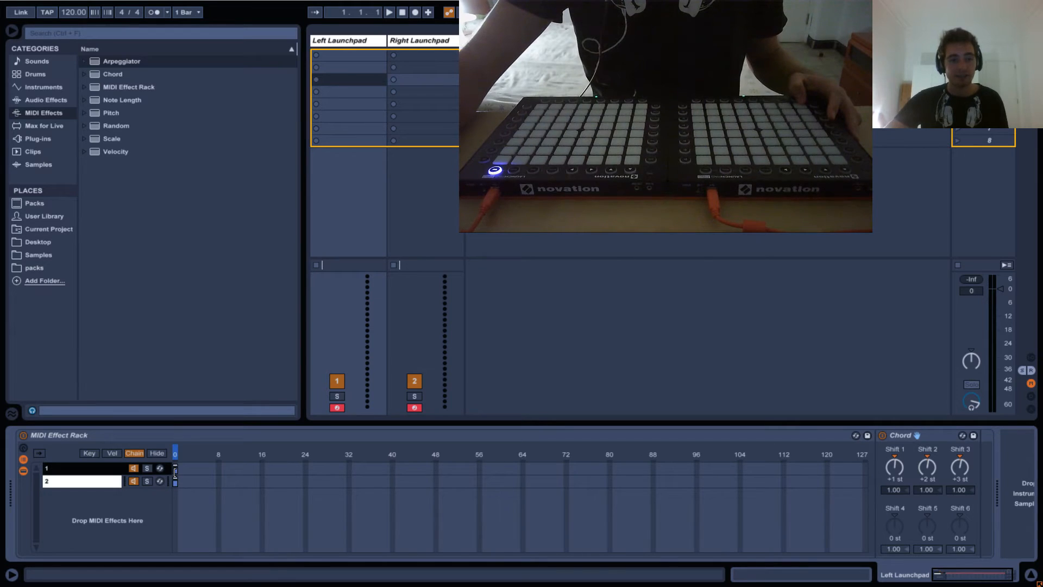
pyautogui.moveTo(178, 469); pyautogui.dragTo(182, 468)
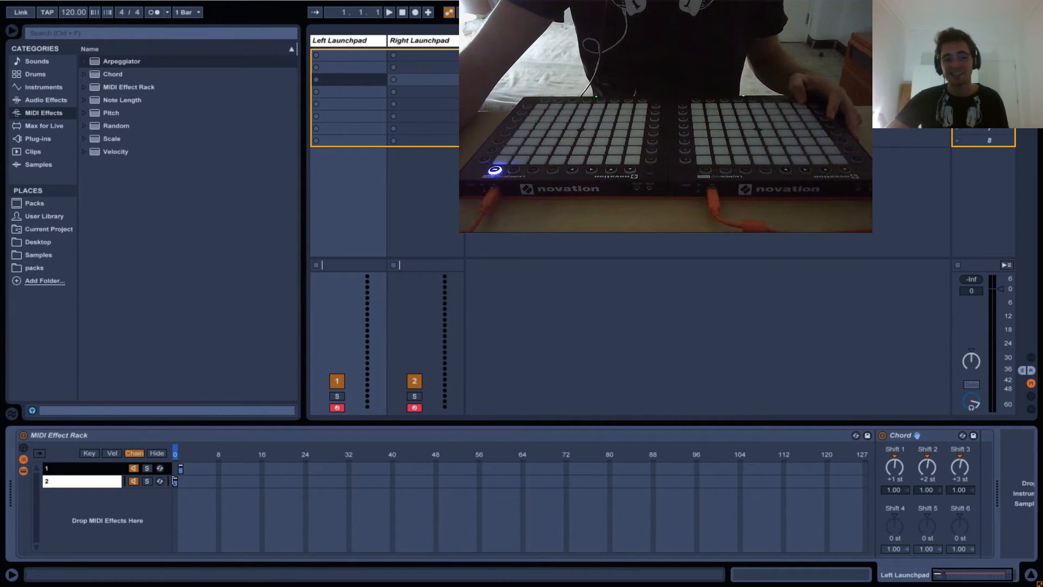
pyautogui.moveTo(175, 451); pyautogui.dragTo(249, 449)
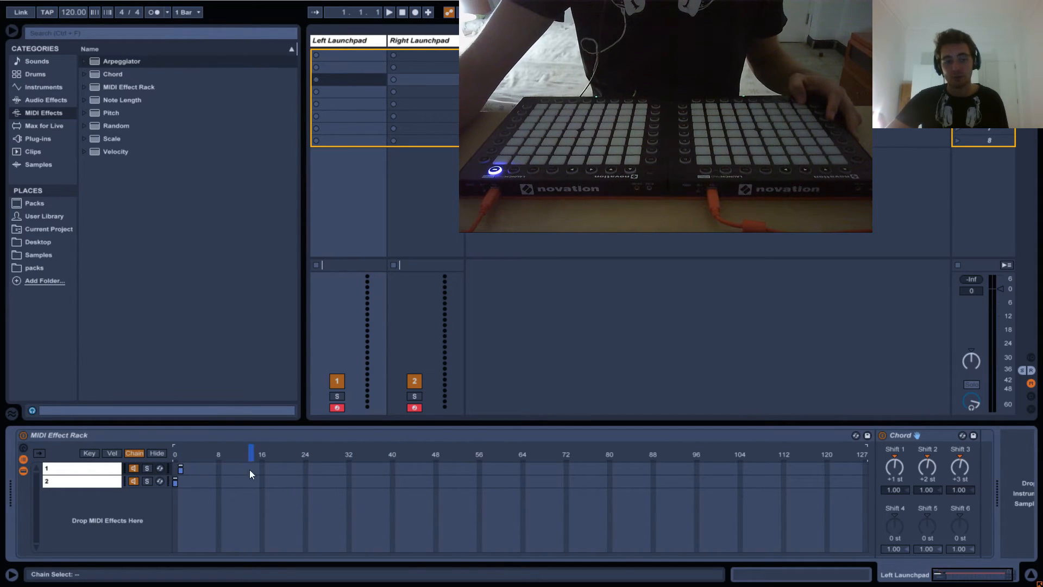
pyautogui.moveTo(181, 462); pyautogui.dragTo(174, 465)
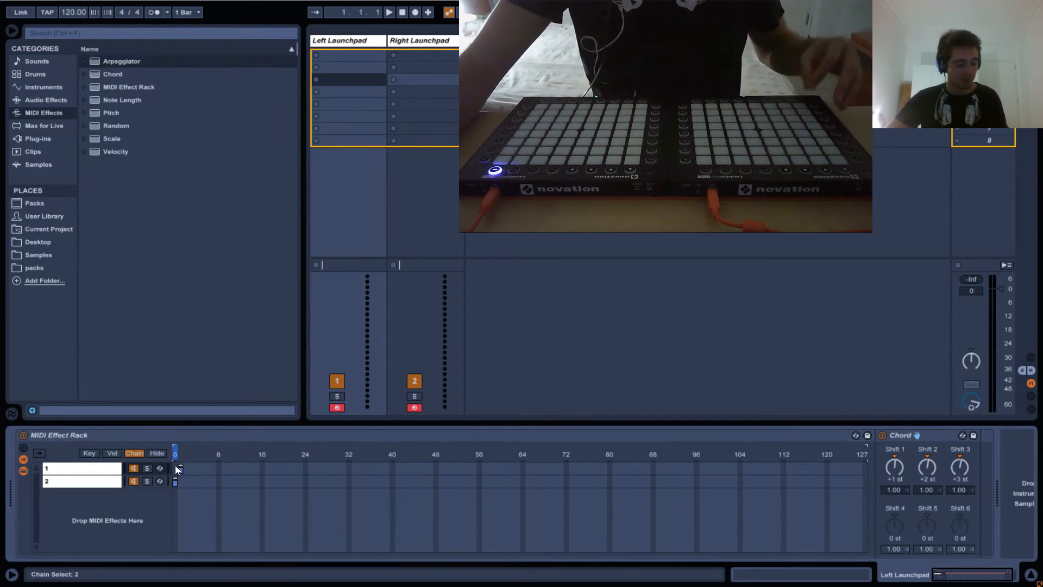
# Move chain 2's zone to 1 in the chain select zones and set the chain selector to 1.
pyautogui.click(174, 481)
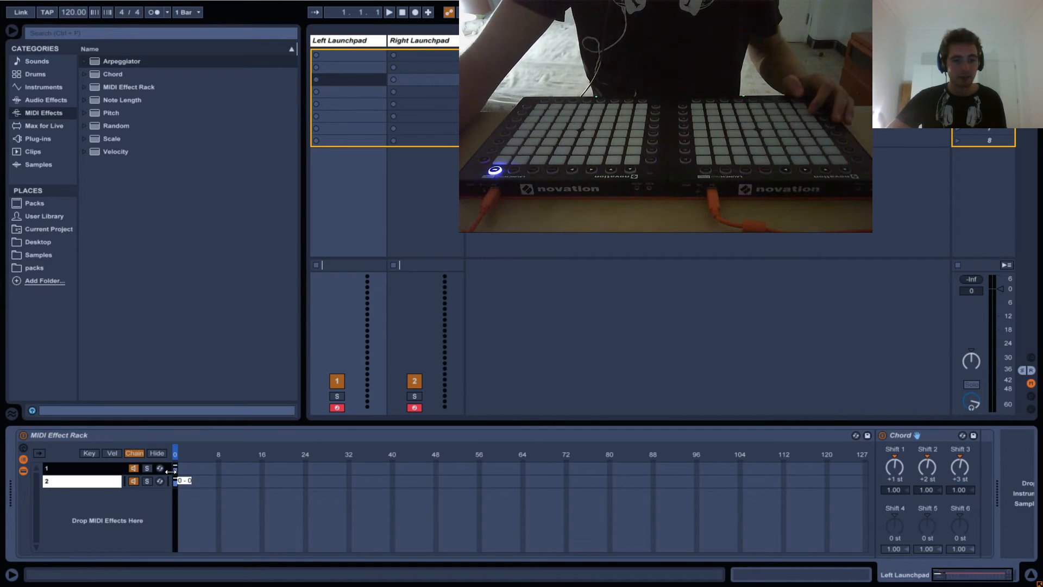
pyautogui.moveTo(177, 483); pyautogui.dragTo(175, 455)
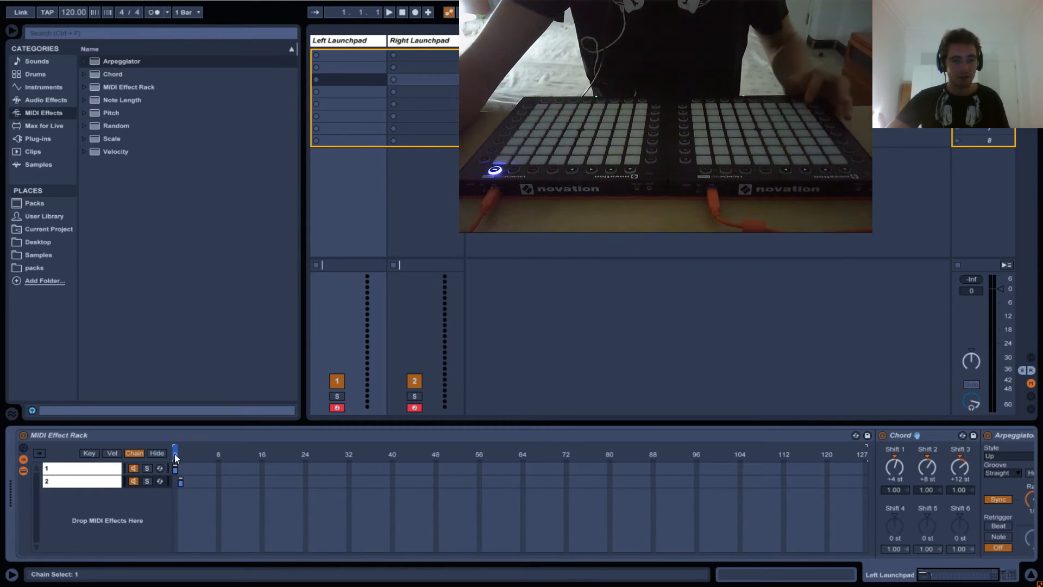
pyautogui.click(180, 481)
pyautogui.moveTo(180, 482); pyautogui.dragTo(182, 483)
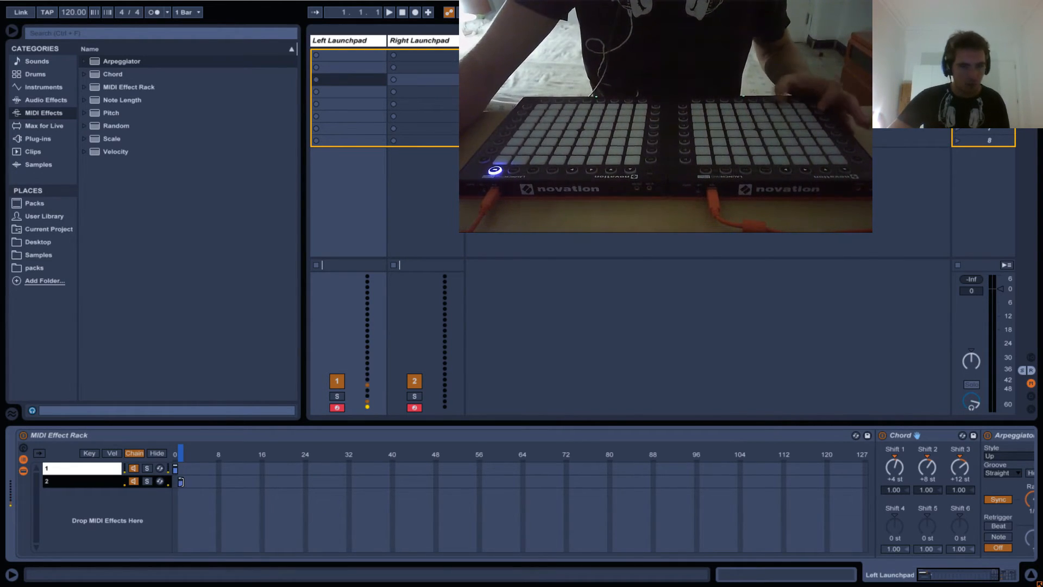
# Examine the rack's velocity, key and chain select zones for the two chains.
pyautogui.click(109, 481)
pyautogui.click(112, 453)
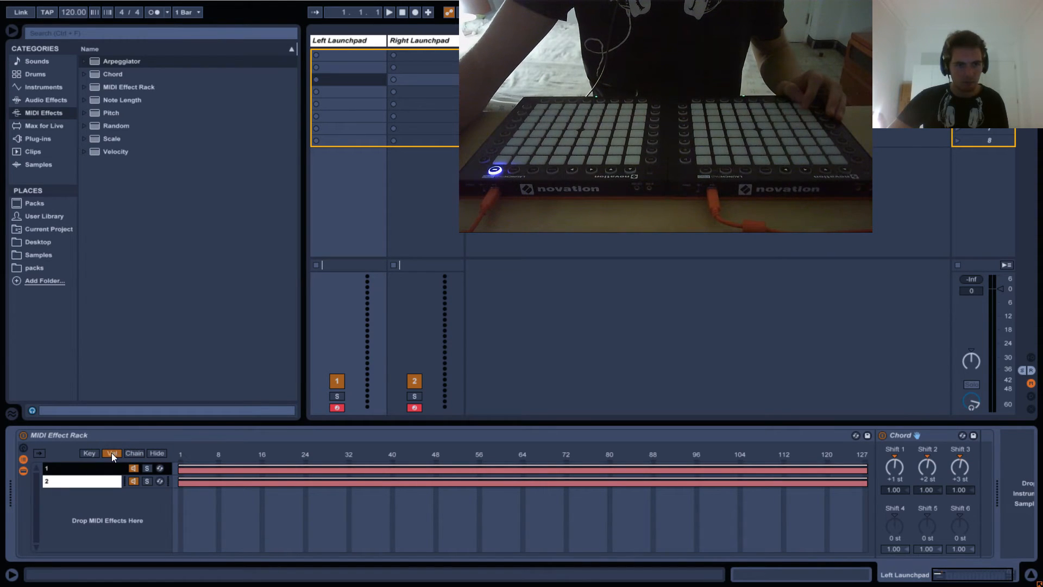
pyautogui.click(89, 454)
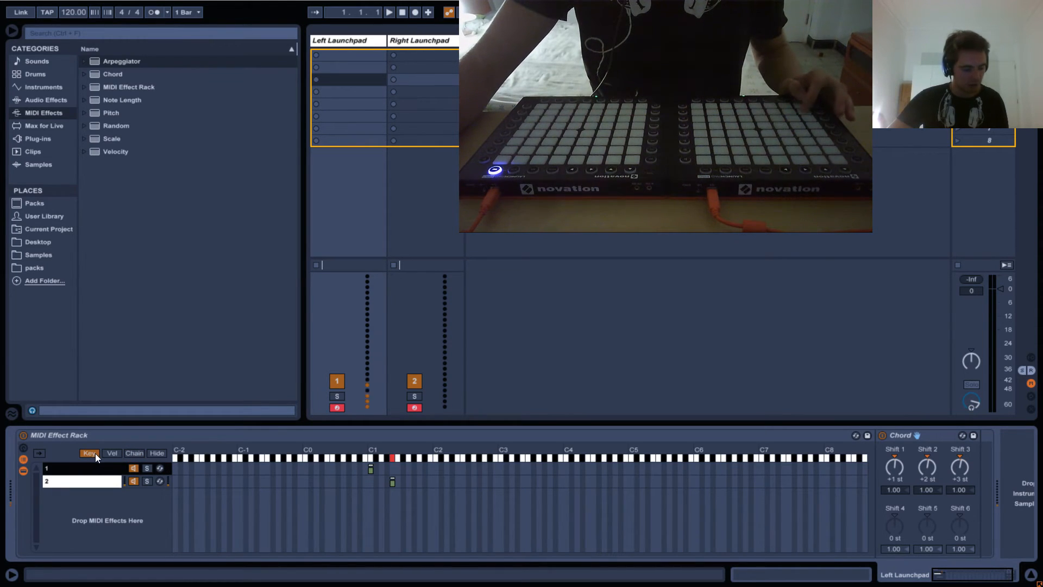
pyautogui.click(139, 452)
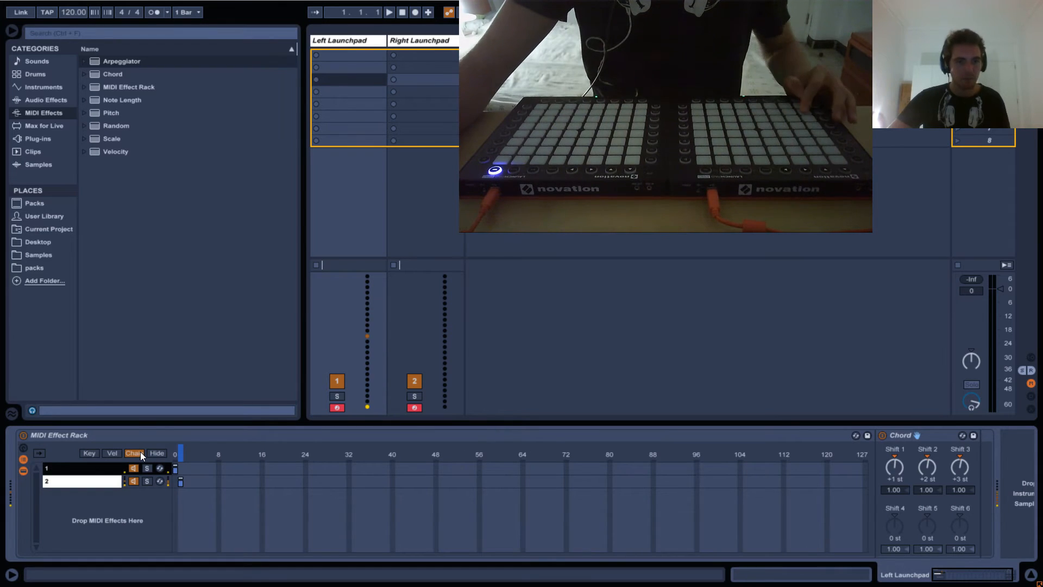
pyautogui.click(152, 452)
pyautogui.click(136, 454)
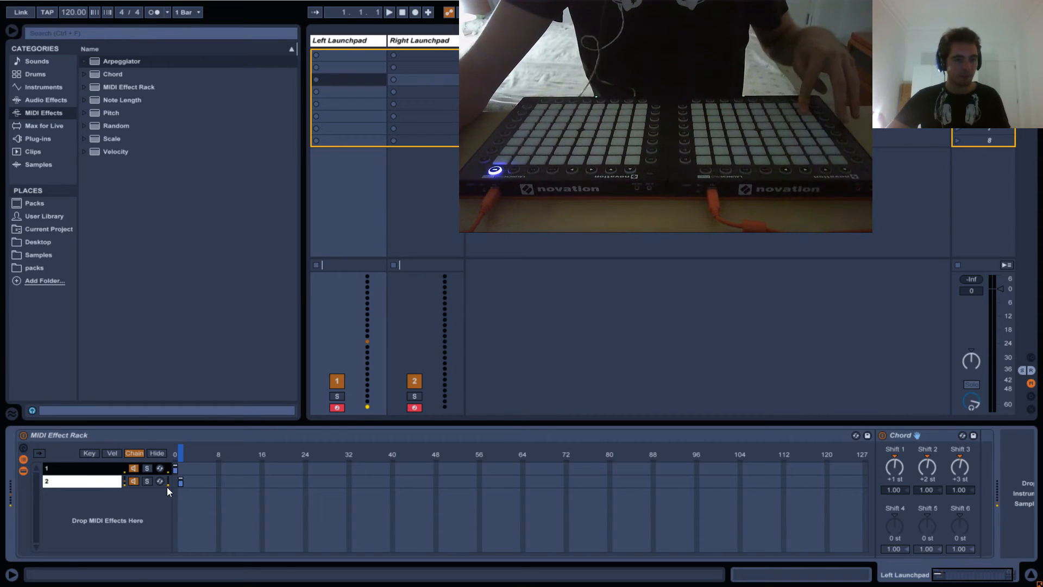
pyautogui.click(126, 470)
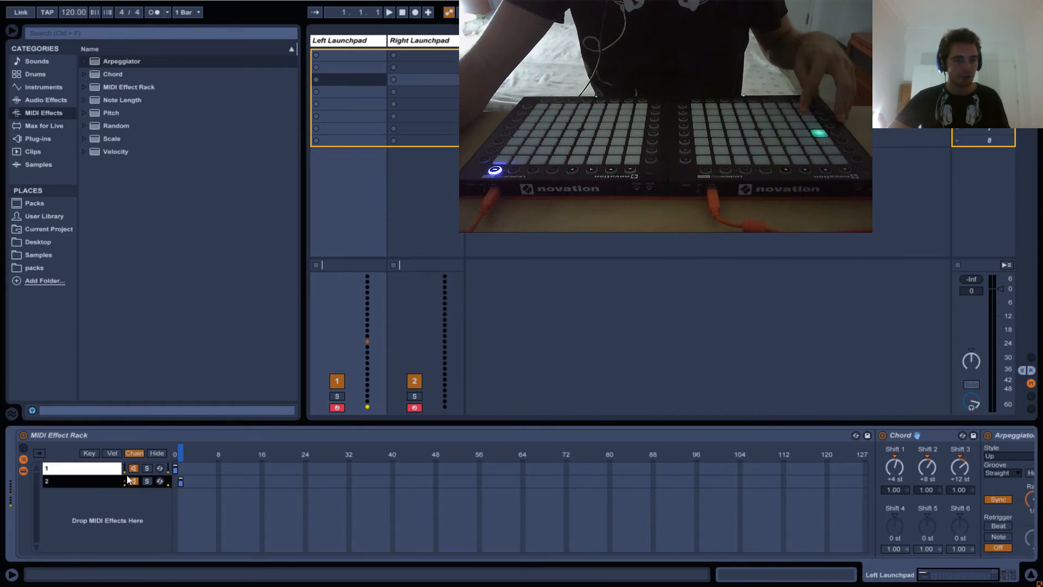
# Move chain 2's chain select zone to 48 and set the chain selector to 48.
pyautogui.click(180, 451)
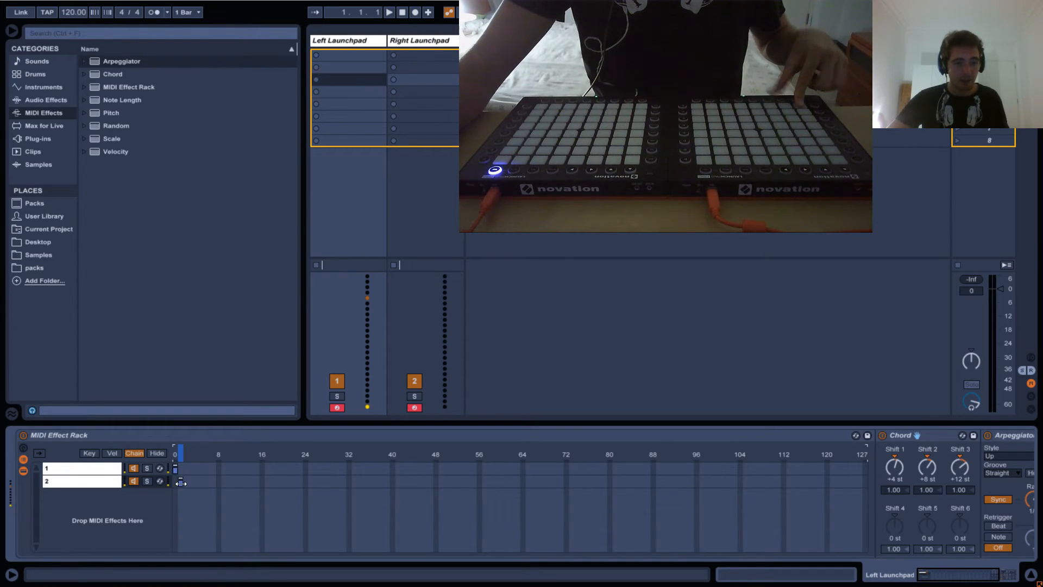
pyautogui.moveTo(180, 482); pyautogui.dragTo(435, 482)
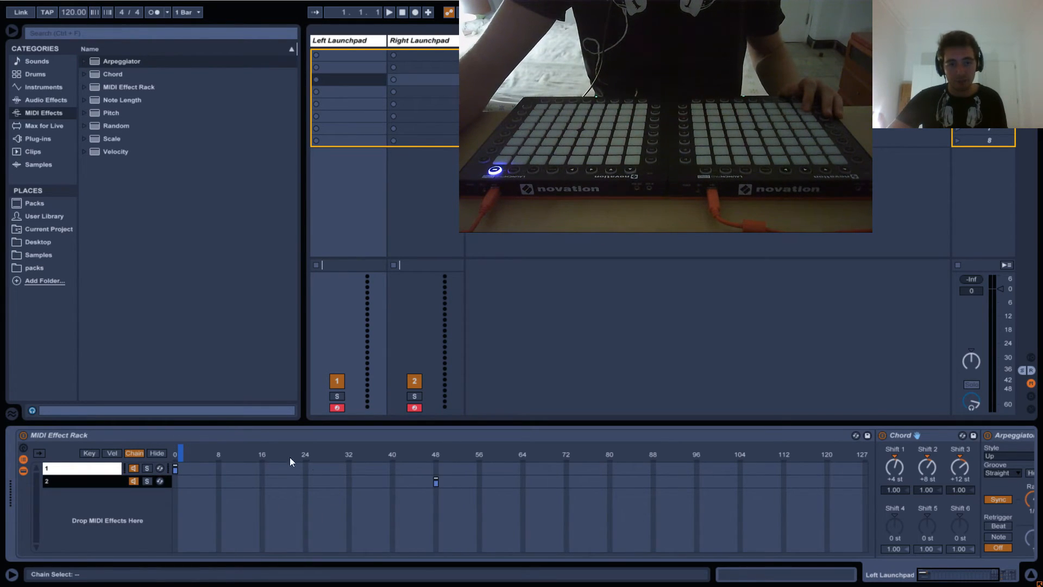
pyautogui.click(186, 453)
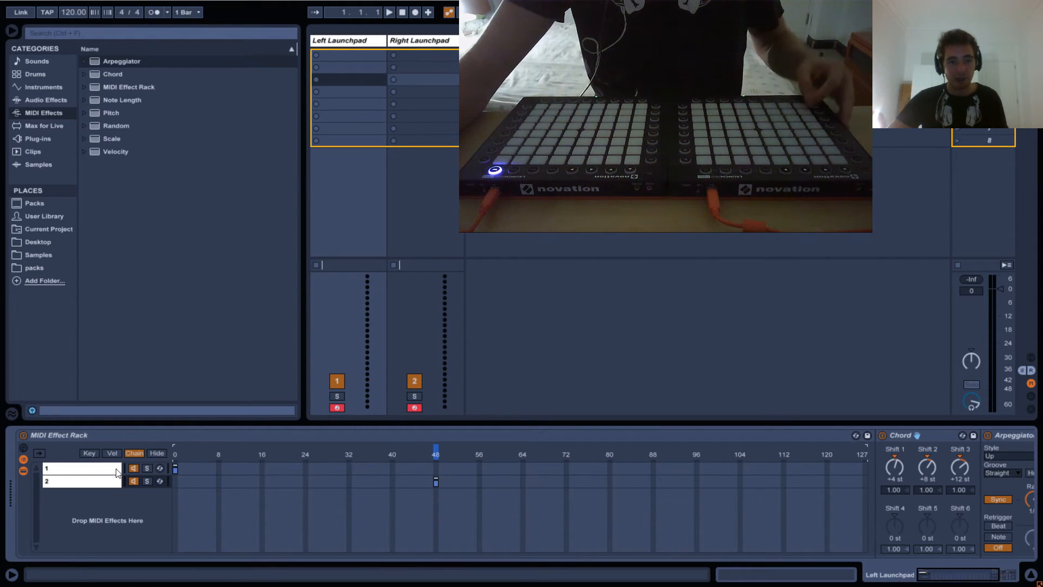
pyautogui.click(84, 478)
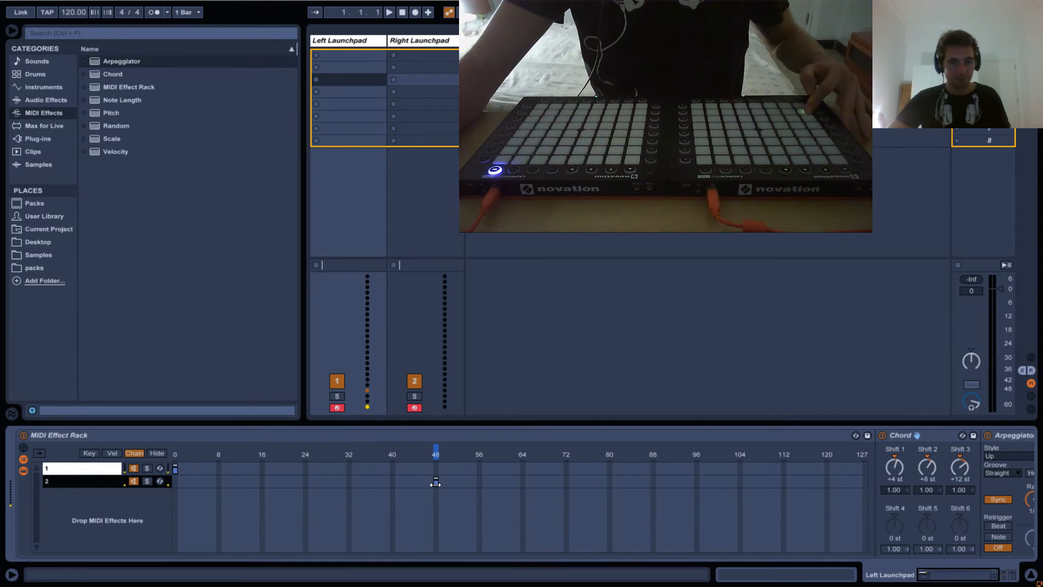
# Try the chain selector at about 34, between the two chains' zones, and return it to 0.
pyautogui.click(435, 453)
pyautogui.moveTo(435, 453); pyautogui.dragTo(376, 454)
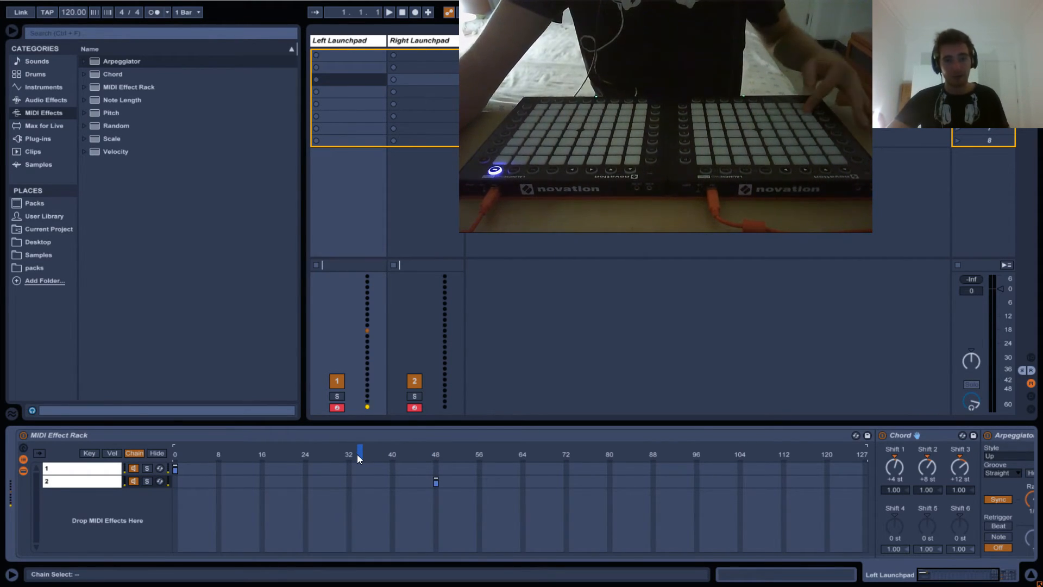
pyautogui.moveTo(365, 450); pyautogui.dragTo(360, 456)
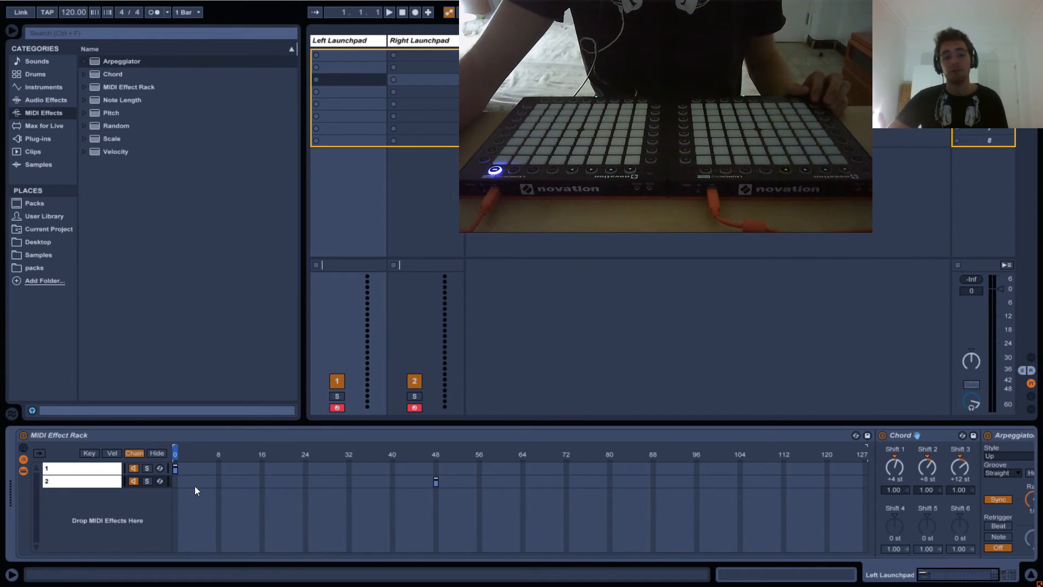
# Delete chain 2 from the MIDI Effect Rack.
pyautogui.click(79, 481)
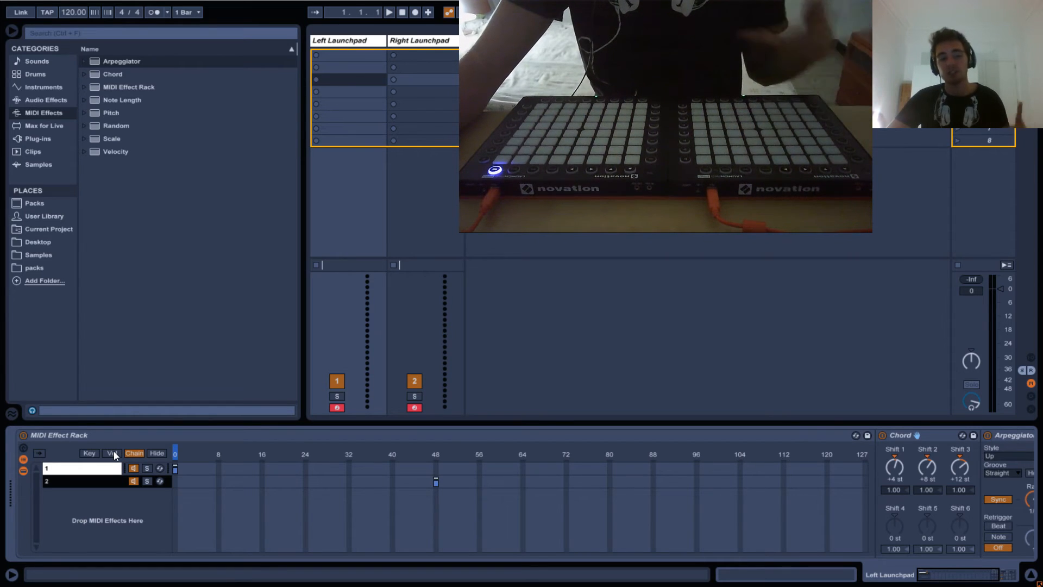
pyautogui.click(175, 455)
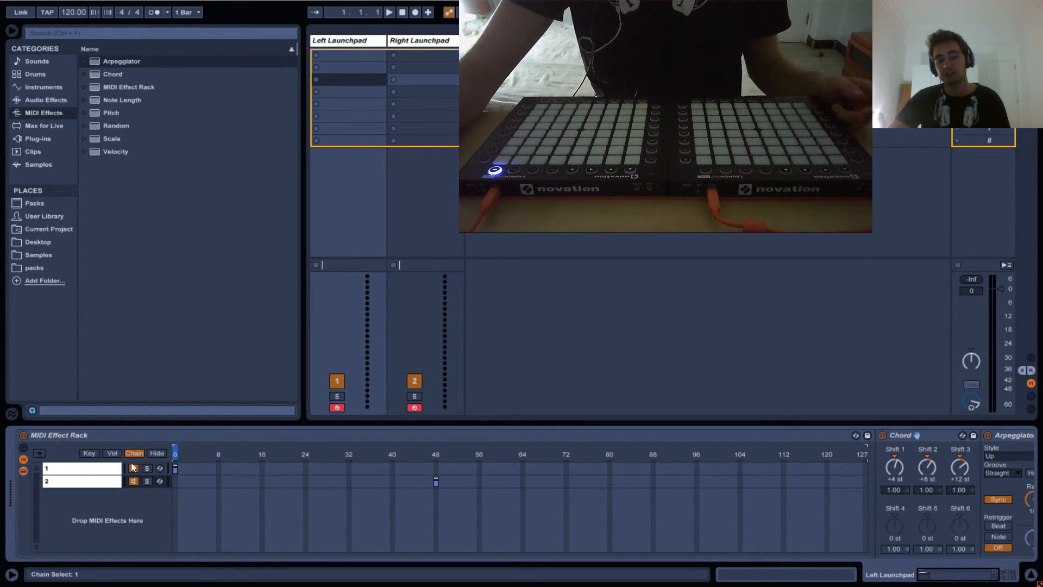
pyautogui.click(82, 480)
pyautogui.press('Delete')
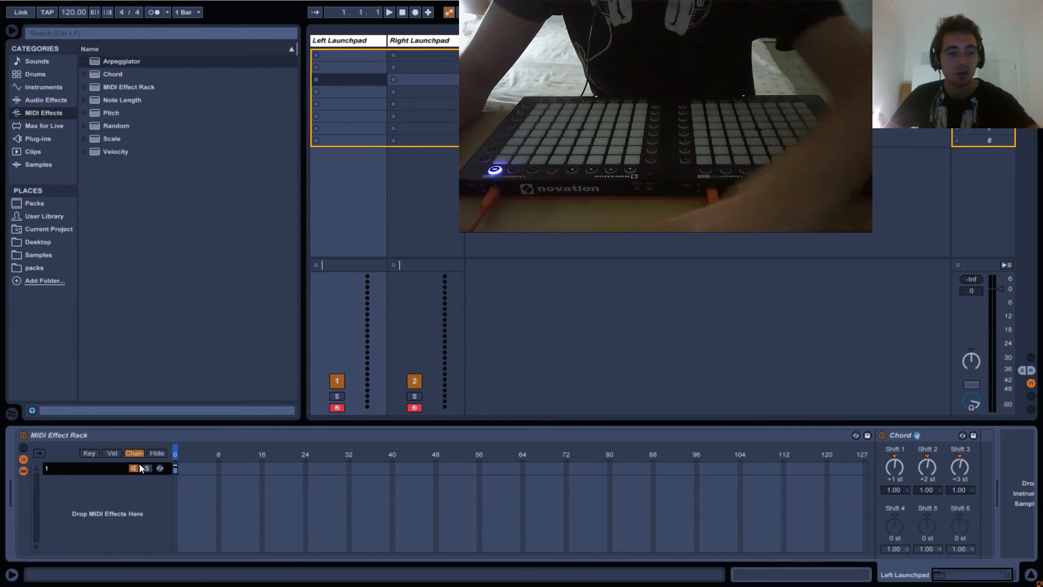
# Show the rack's key zones at the Small size and reveal its Macro controls.
pyautogui.click(92, 451)
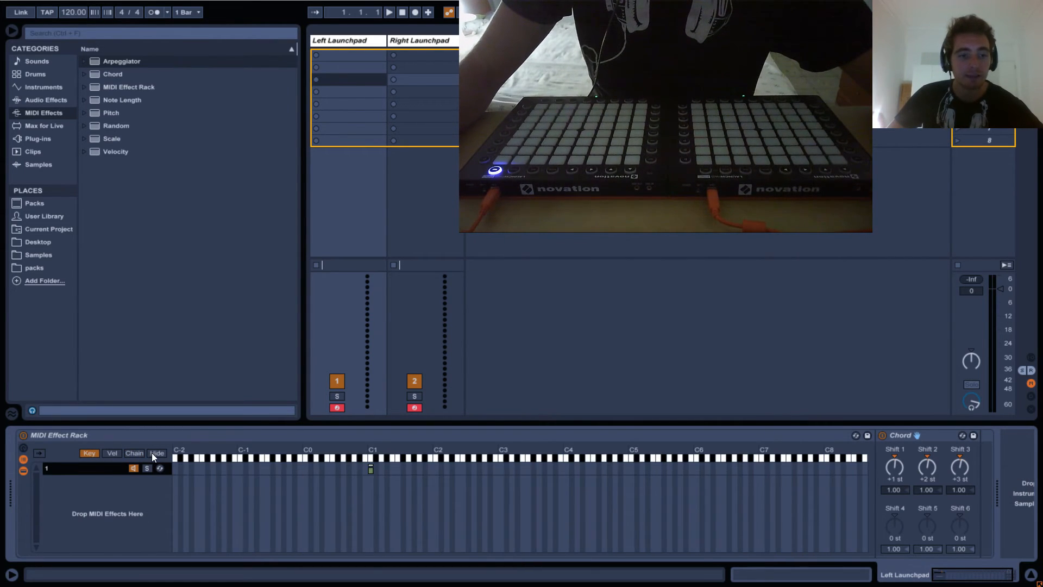
pyautogui.rightClick(217, 447)
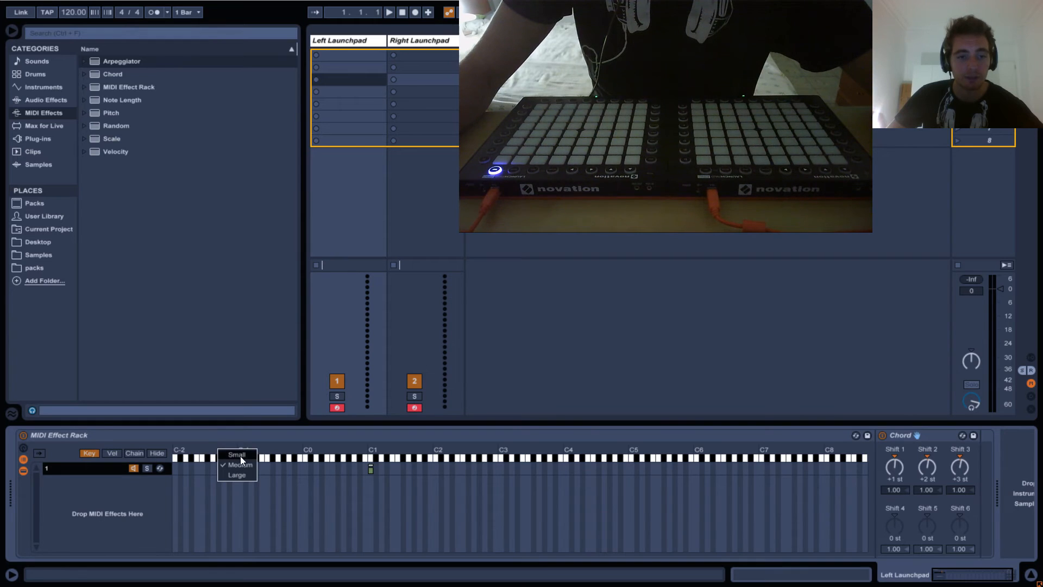
pyautogui.click(238, 455)
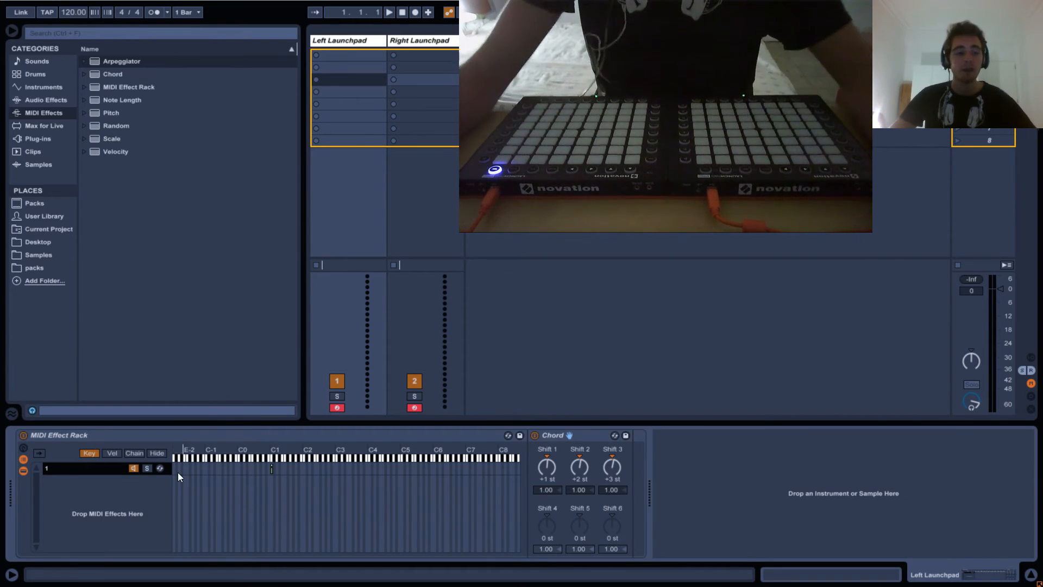
pyautogui.click(40, 453)
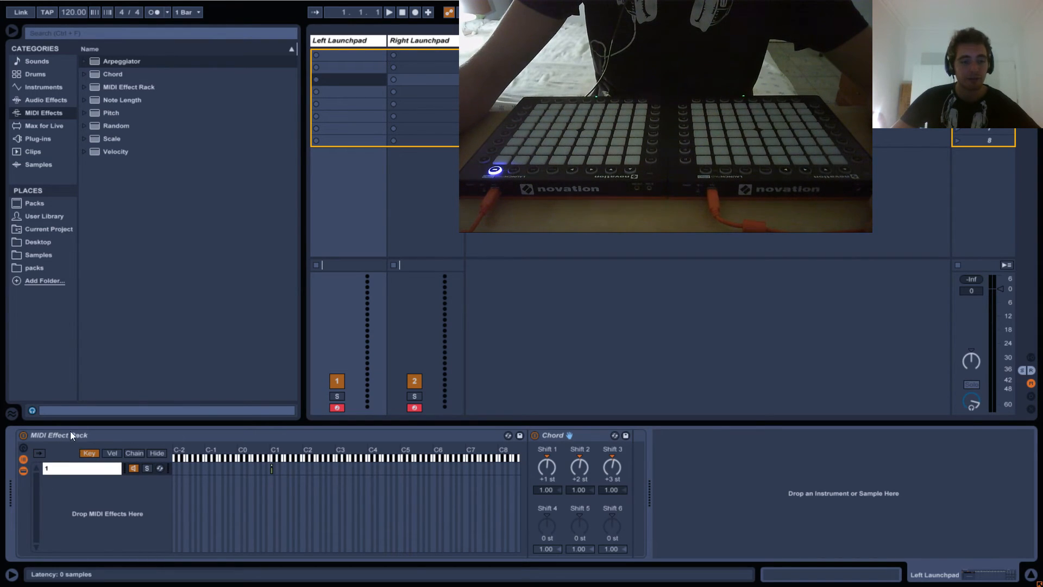
pyautogui.click(23, 447)
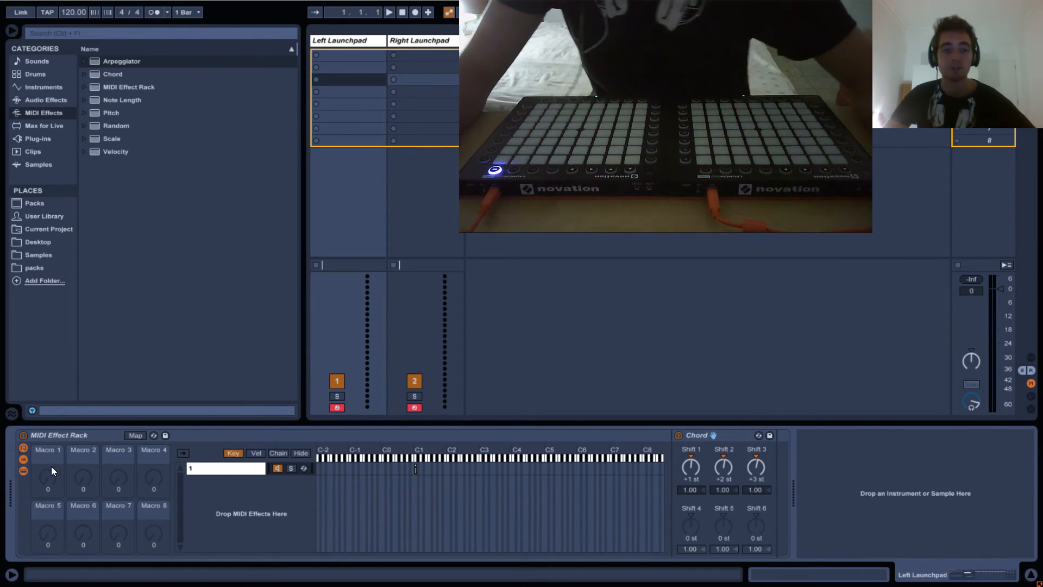
# Add an Arpeggiator after the Chord effect in chain 1.
pyautogui.click(214, 471)
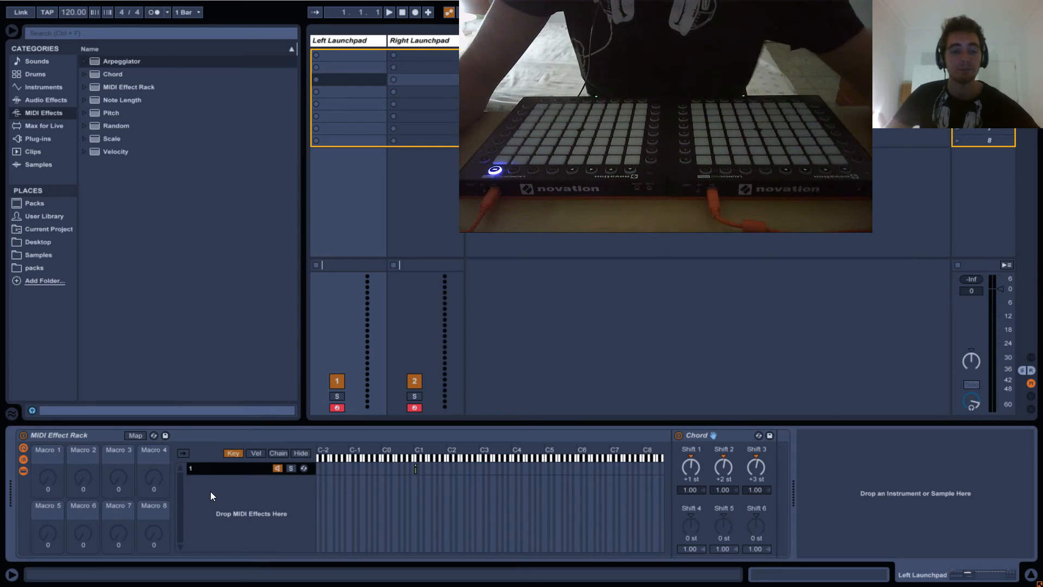
pyautogui.moveTo(114, 61); pyautogui.dragTo(768, 464)
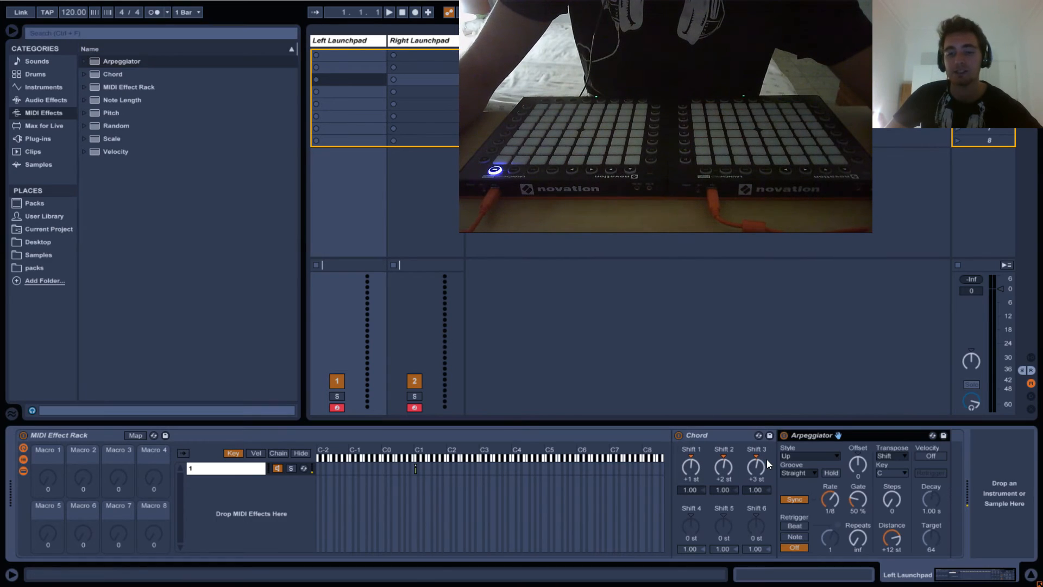
pyautogui.click(856, 500)
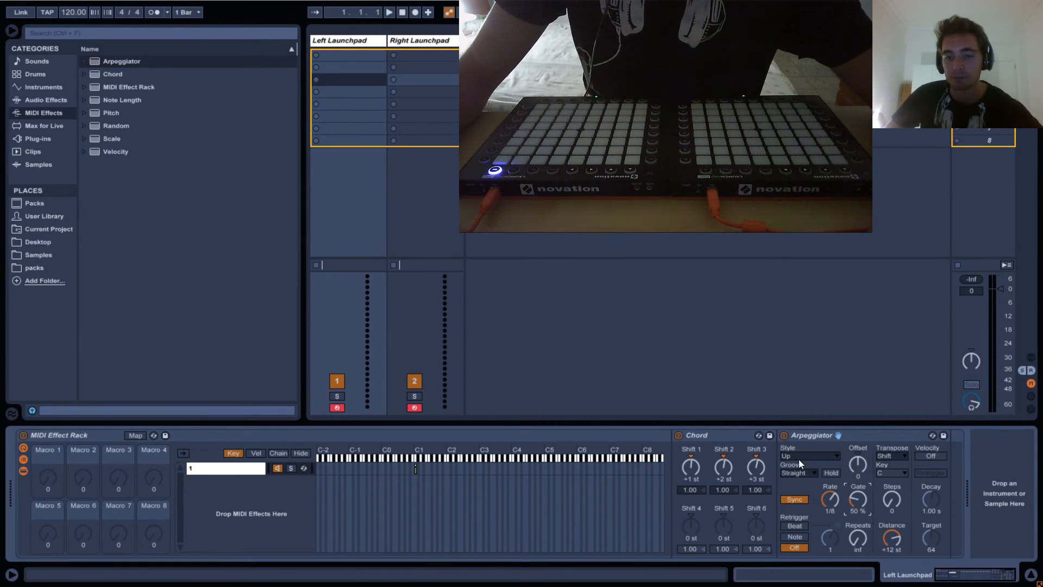
# Turn on macro mapping for the rack and map the Arpeggiator's Style to Macro 1.
pyautogui.click(135, 435)
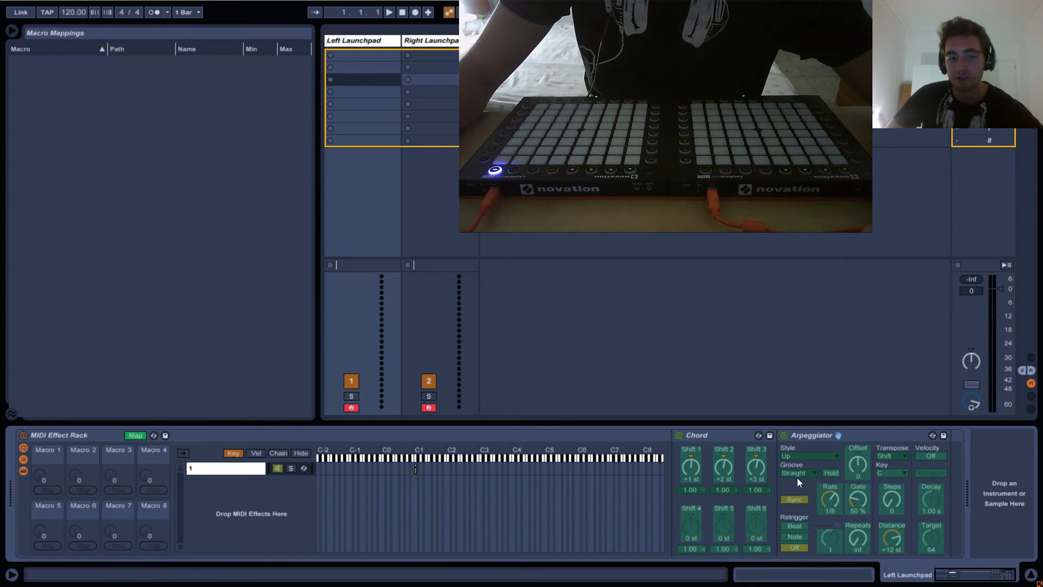
pyautogui.click(191, 471)
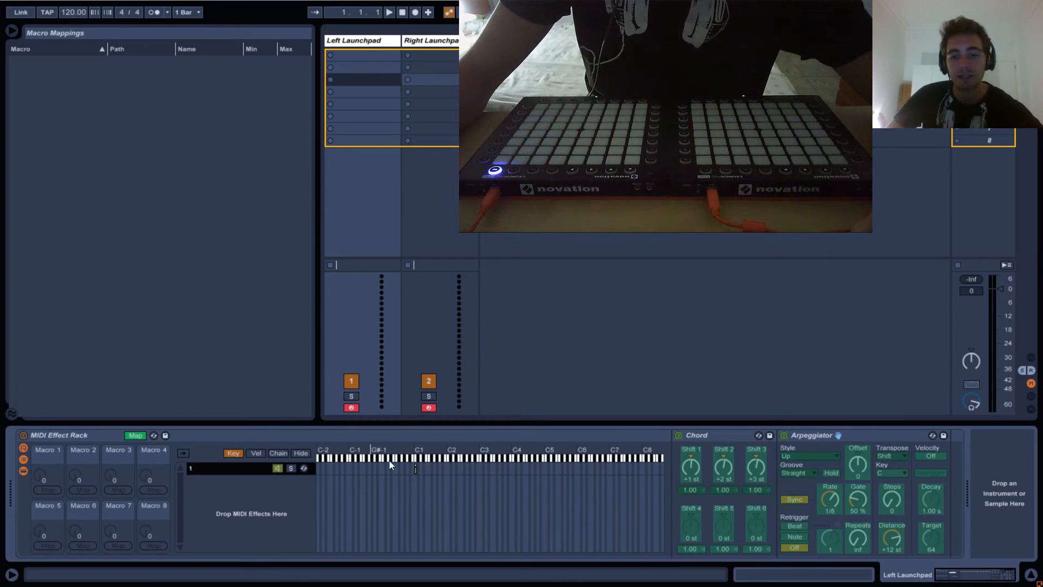
pyautogui.click(138, 435)
pyautogui.click(139, 435)
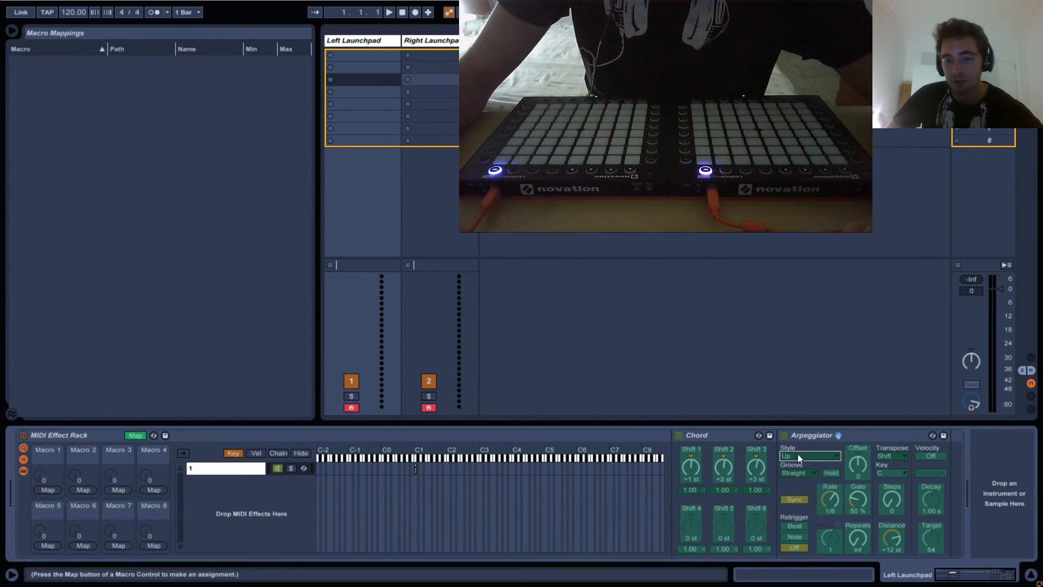
pyautogui.click(46, 483)
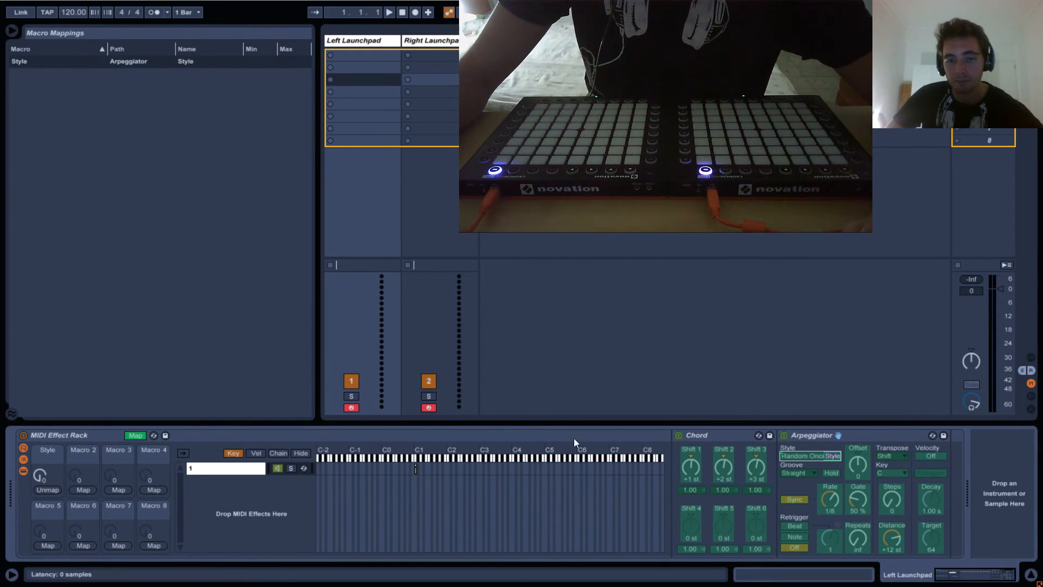
# Switch the Arpeggiator's rate from Sync to Free mode and map its Rate to Macro 2.
pyautogui.click(135, 435)
pyautogui.click(794, 498)
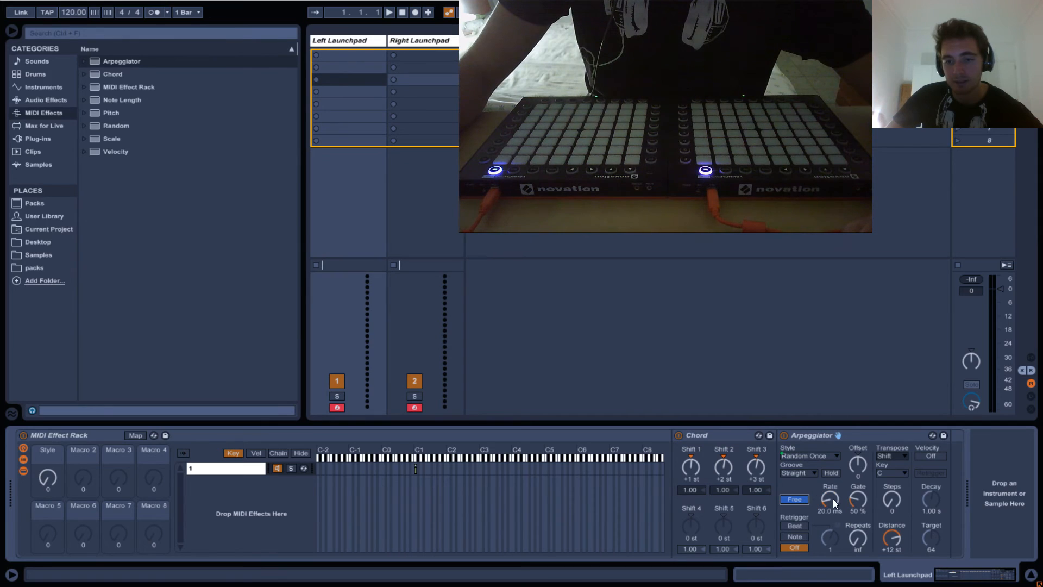
pyautogui.click(137, 434)
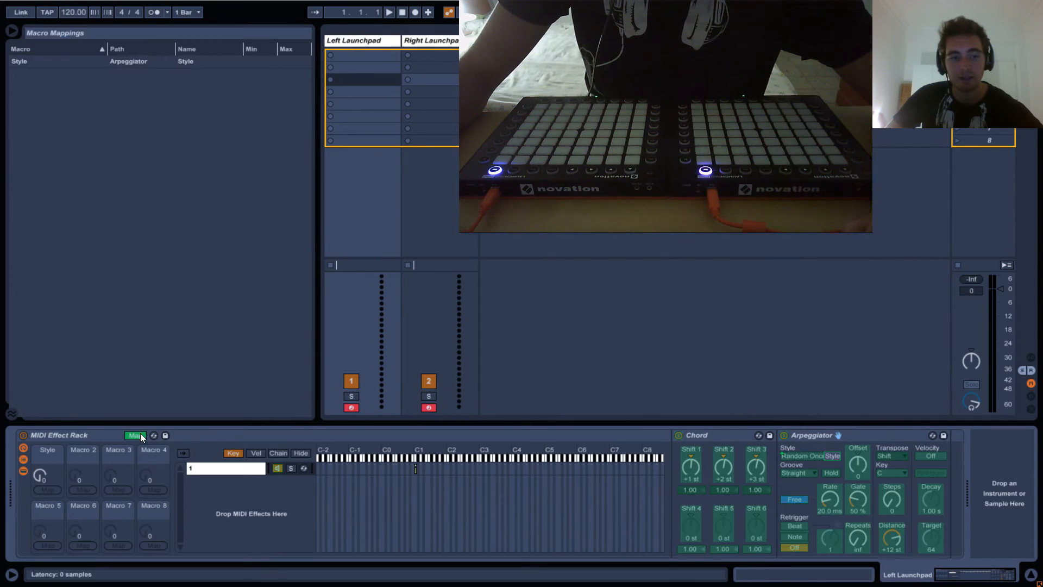
pyautogui.click(828, 495)
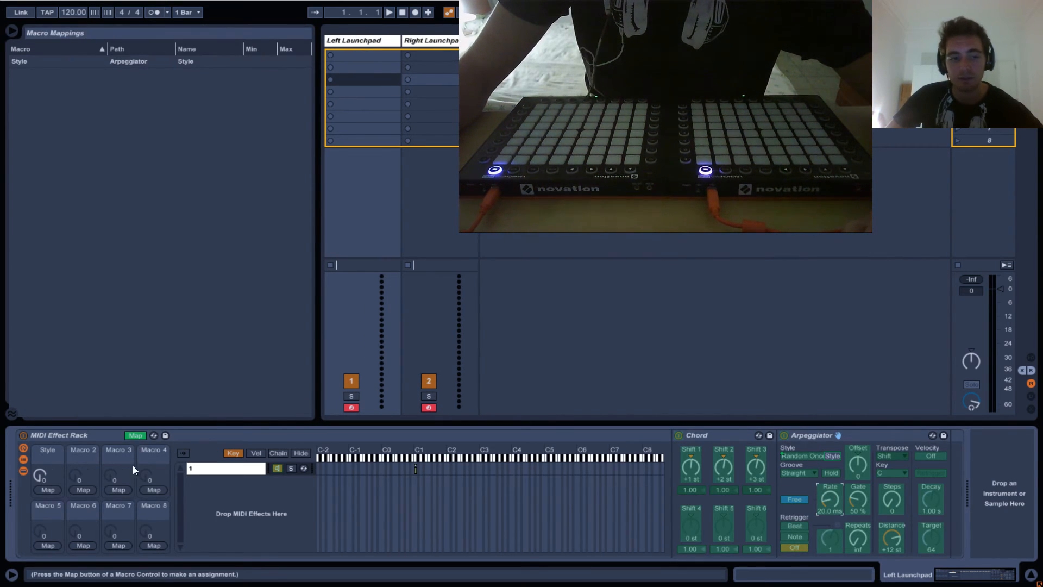
pyautogui.click(80, 486)
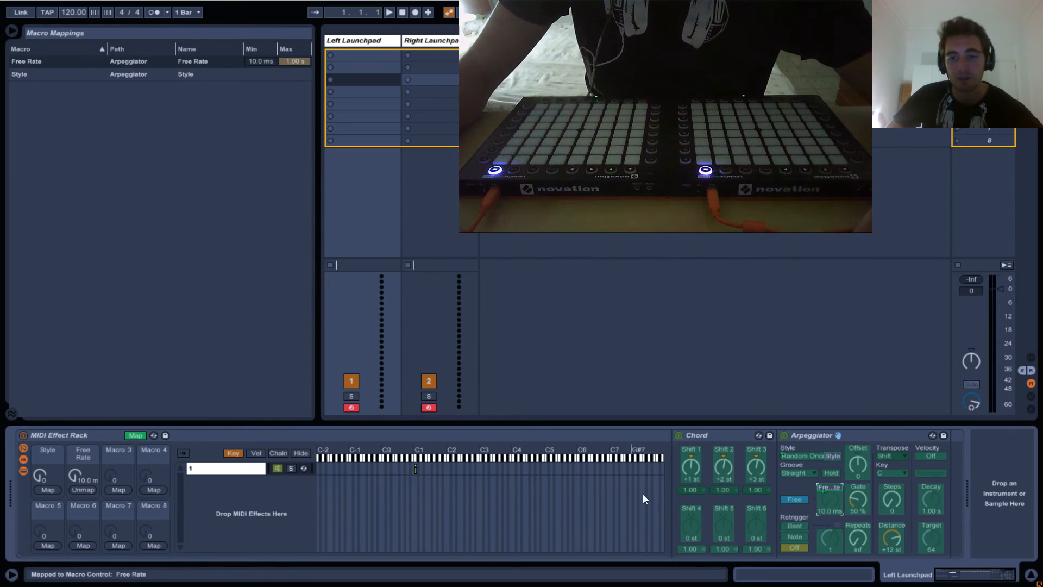
# Map the Arpeggiator's Gate to Macro 3 and leave macro mapping.
pyautogui.click(858, 499)
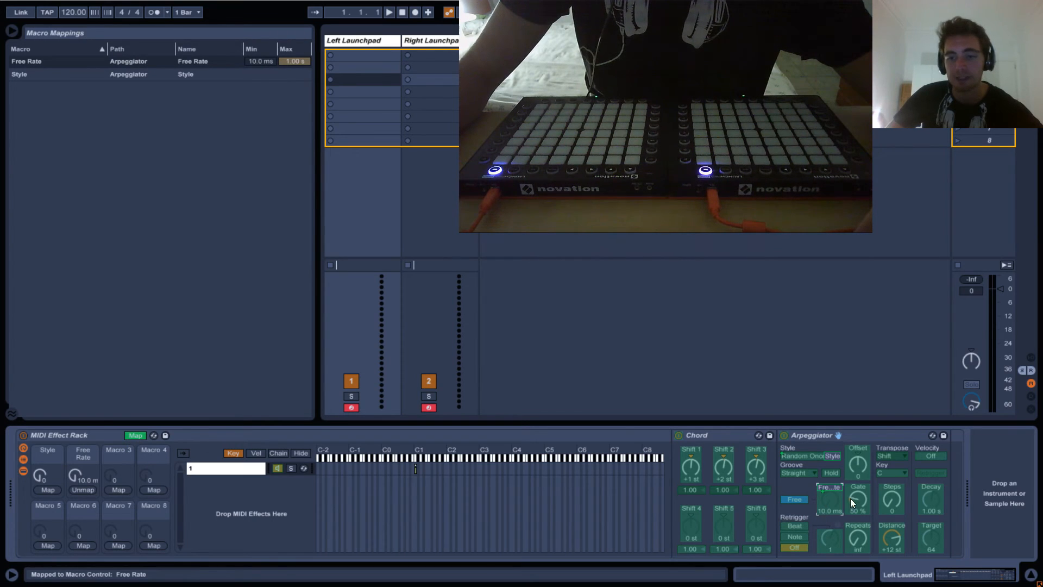
pyautogui.click(110, 488)
pyautogui.click(133, 438)
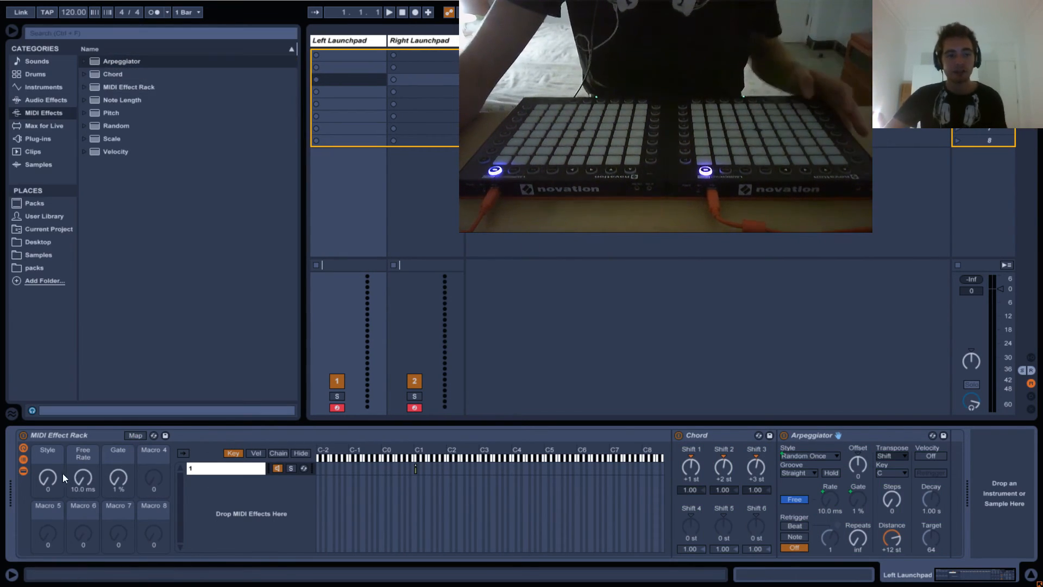
# Set the rack's Style macro to 127 for the Up style and the Free Rate macro to 232 ms.
pyautogui.moveTo(53, 474)
pyautogui.mouseDown()
pyautogui.moveTo(66, 437)
pyautogui.moveTo(54, 425)
pyautogui.moveTo(58, 464)
pyautogui.mouseUp()
pyautogui.click(810, 456)
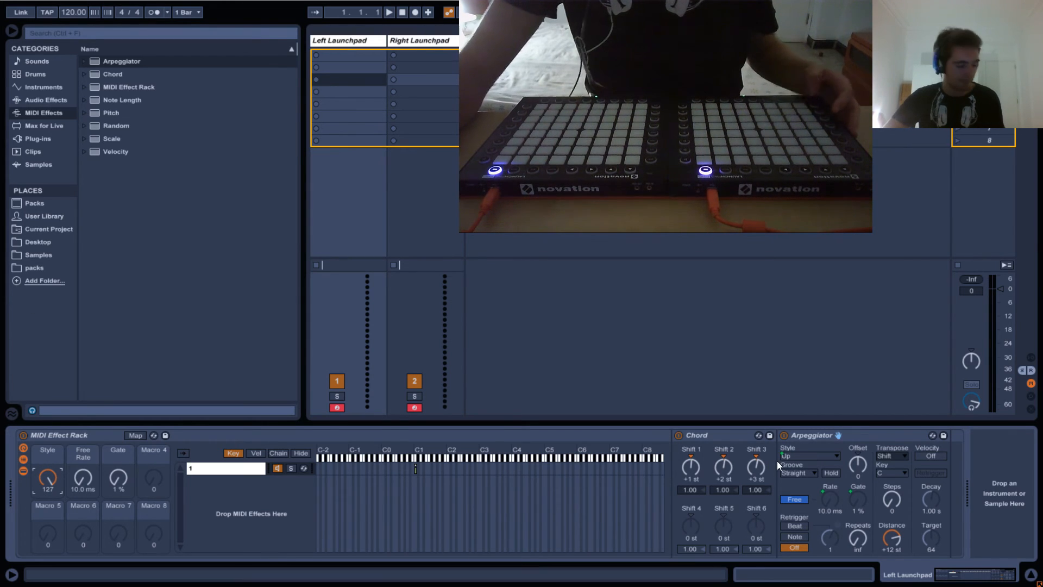
pyautogui.click(85, 478)
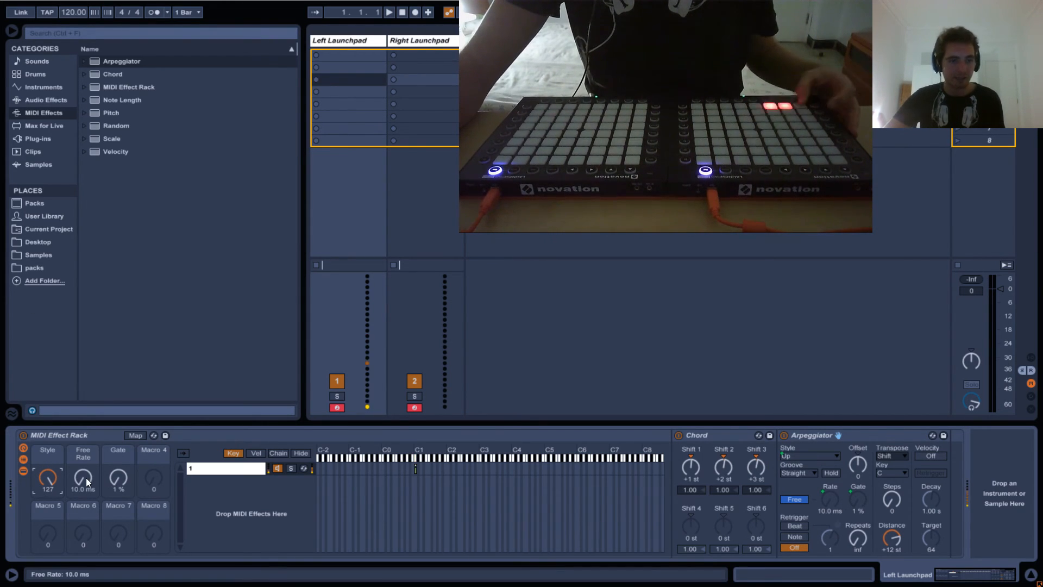
pyautogui.click(832, 508)
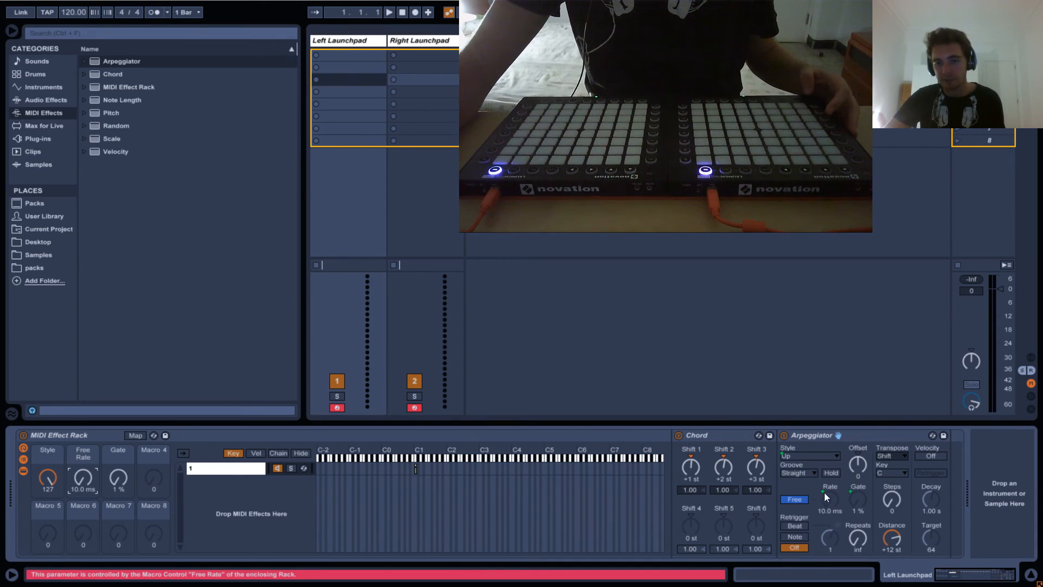
pyautogui.moveTo(76, 472); pyautogui.dragTo(107, 416)
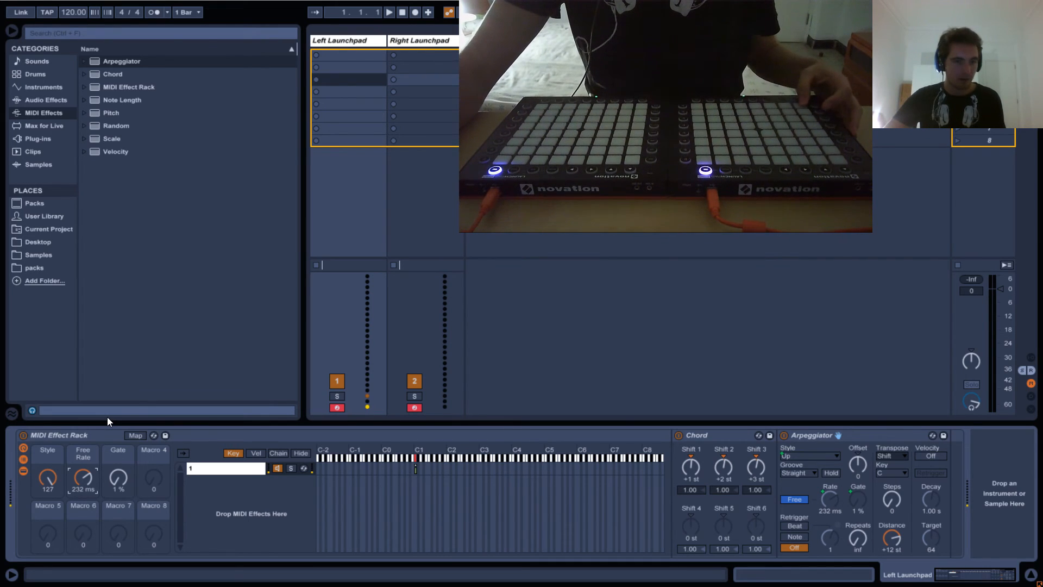
# Try the Gate macro at 39 % and 100 %, and settle on 200 %.
pyautogui.moveTo(118, 473); pyautogui.dragTo(119, 459)
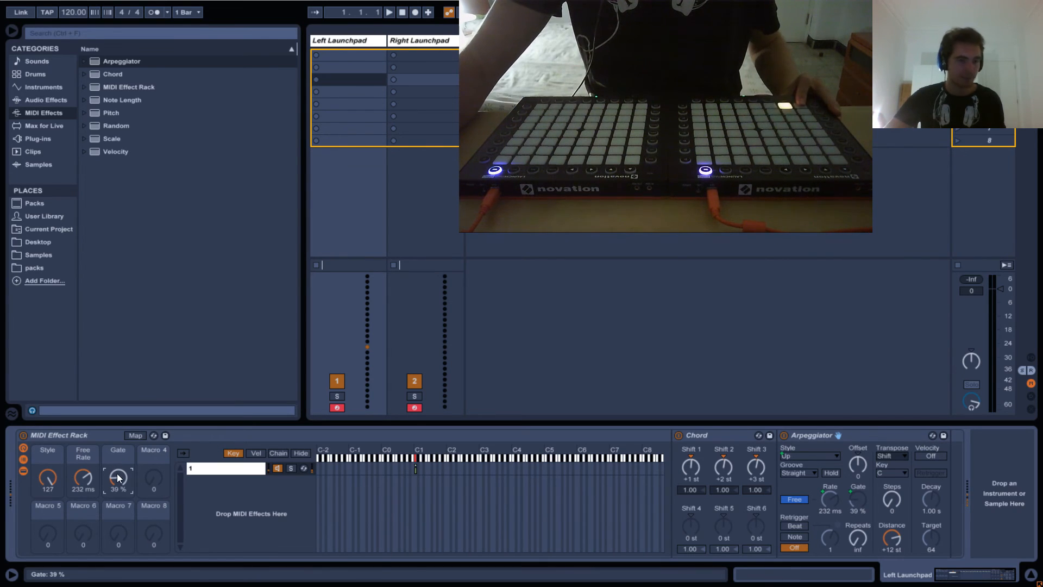
pyautogui.moveTo(116, 467); pyautogui.dragTo(129, 476)
pyautogui.write('100')
pyautogui.press('Return')
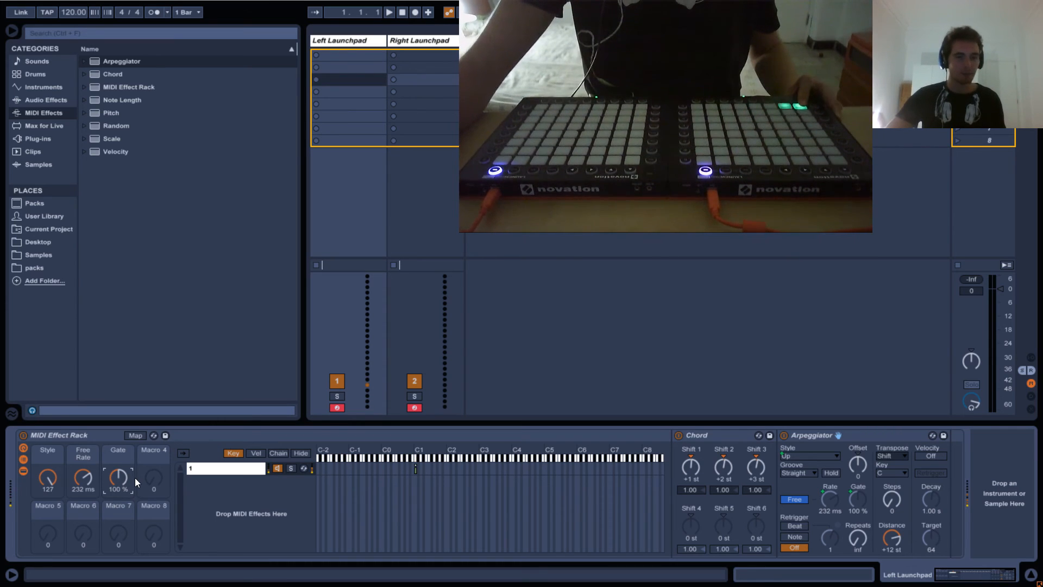
pyautogui.write('200')
pyautogui.press('Return')
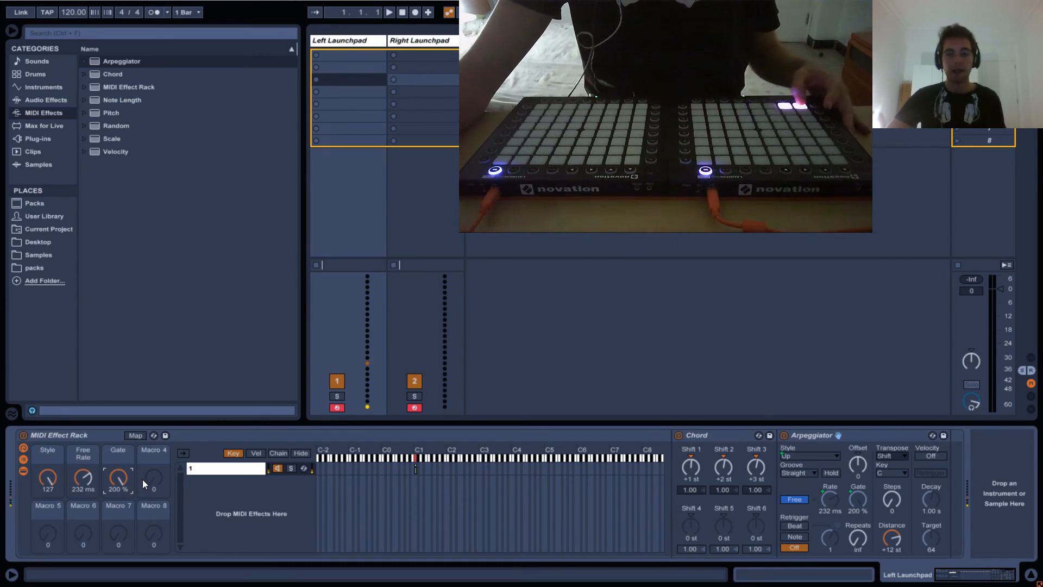
# Duplicate chain 1, rename the copy 2, and move its key zone a few keys higher.
pyautogui.click(202, 465)
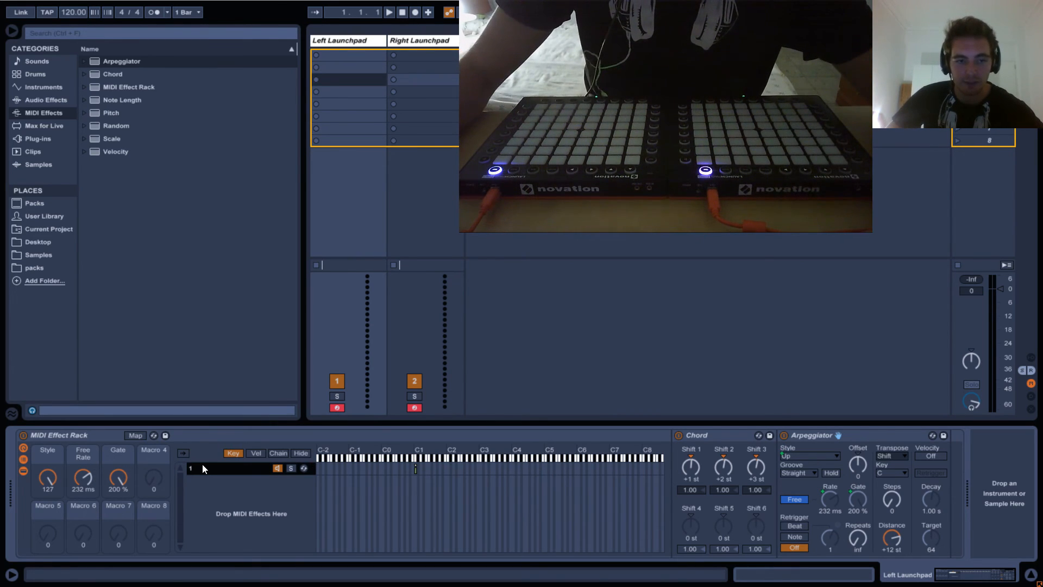
pyautogui.hotkey('ctrl', 'd')
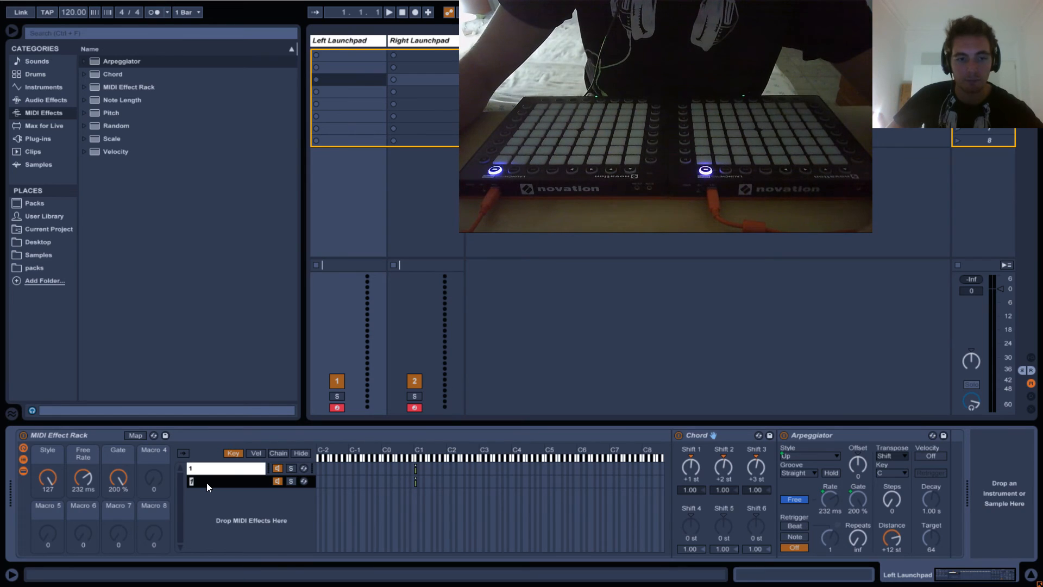
pyautogui.write('2')
pyautogui.press('Return')
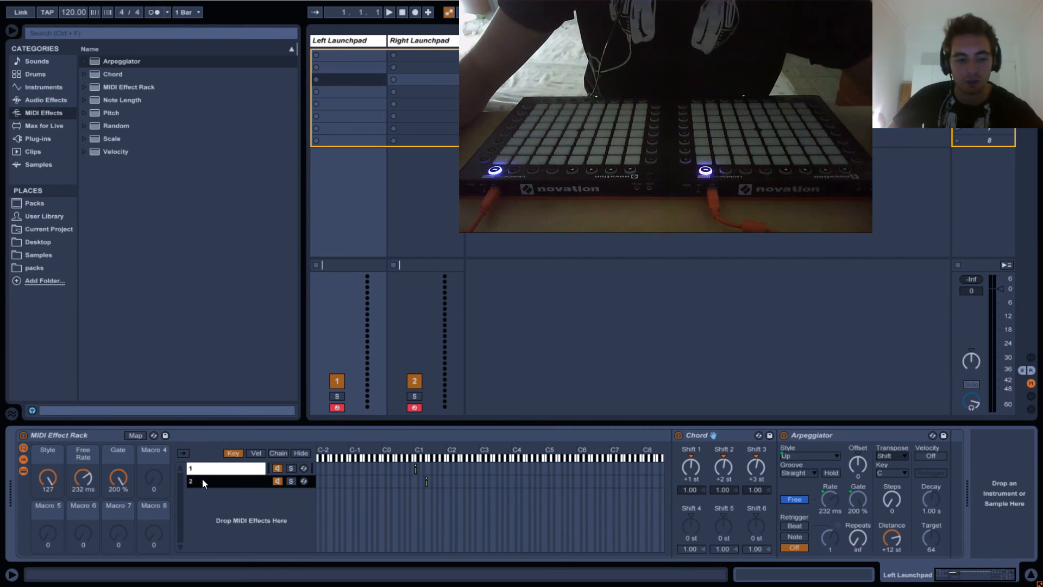
pyautogui.rightClick(201, 481)
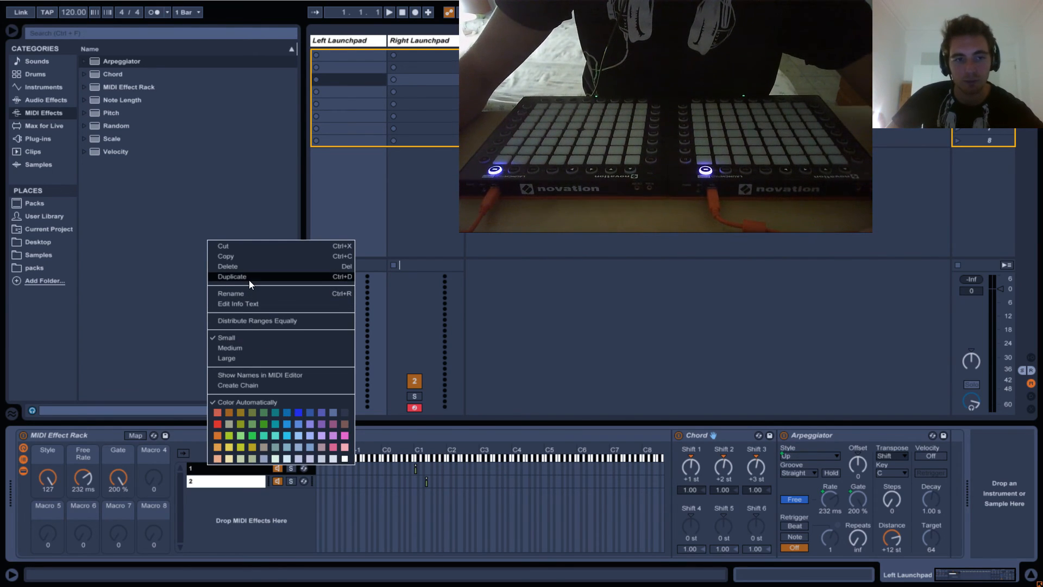
pyautogui.click(220, 492)
pyautogui.click(222, 483)
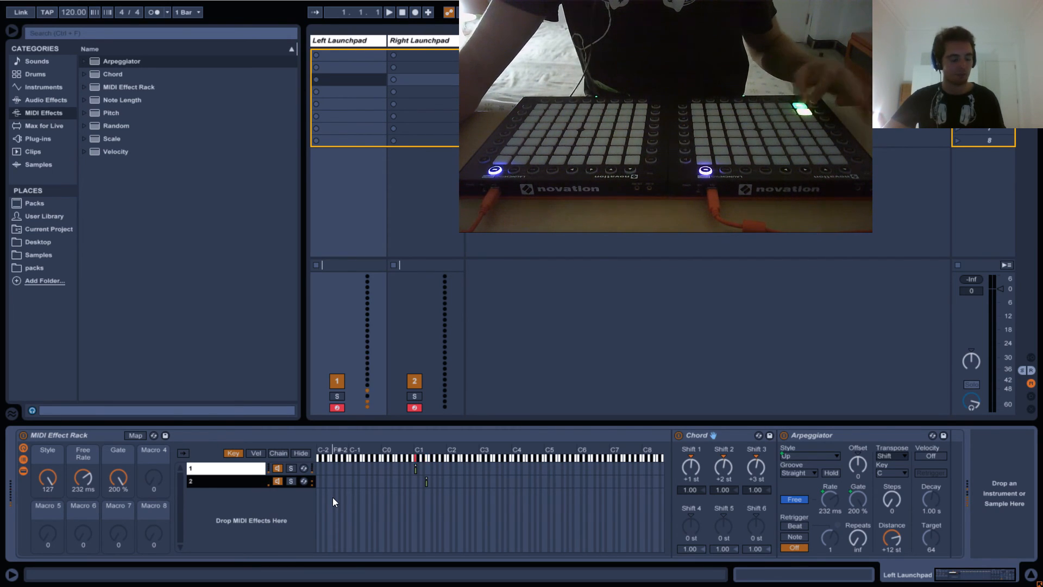
# Deactivate chain 2 to compare the light effect with only chain 1 running, and reactivate it.
pyautogui.click(278, 481)
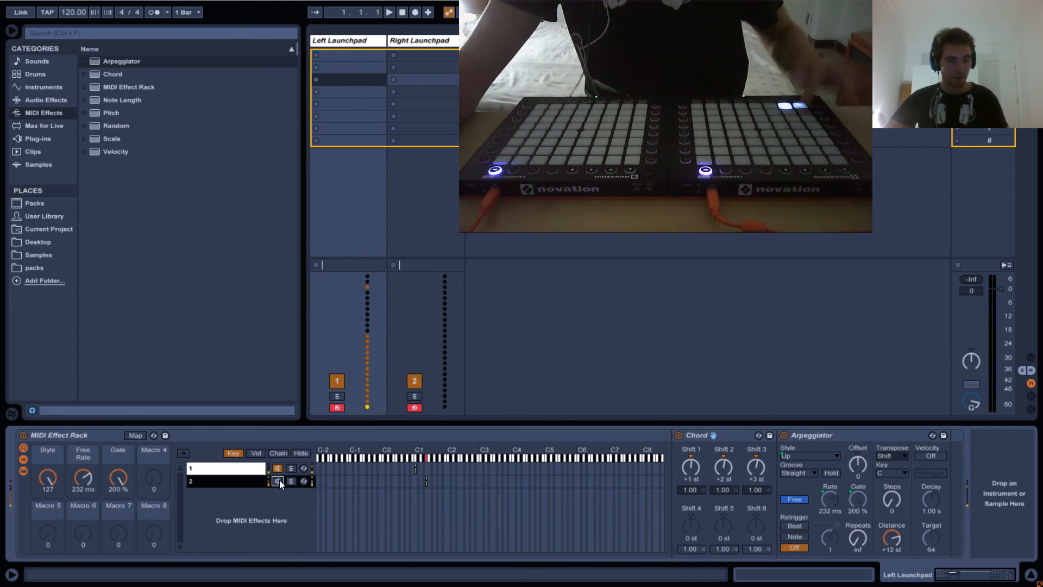
pyautogui.click(235, 467)
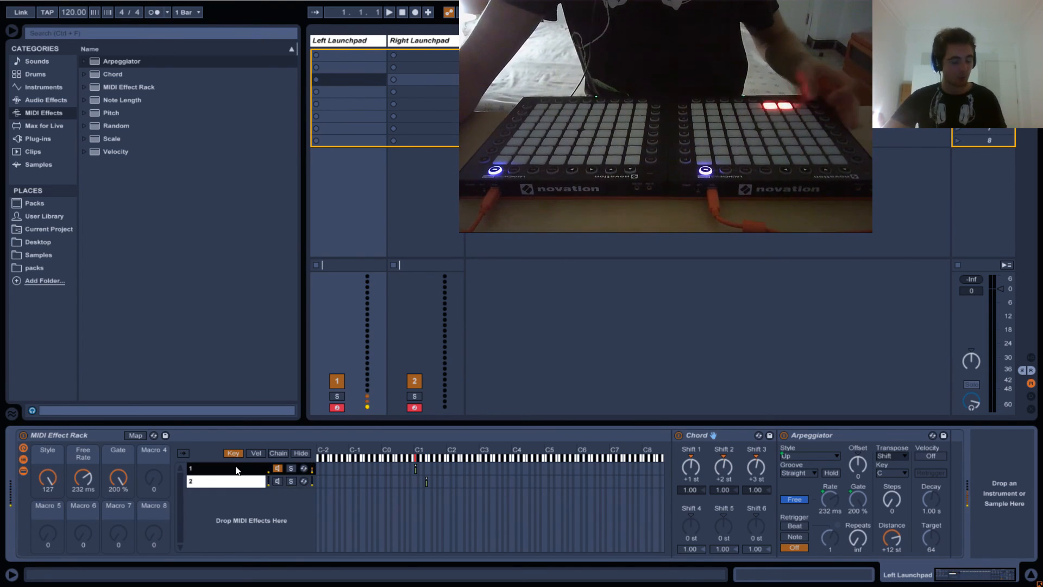
pyautogui.click(229, 485)
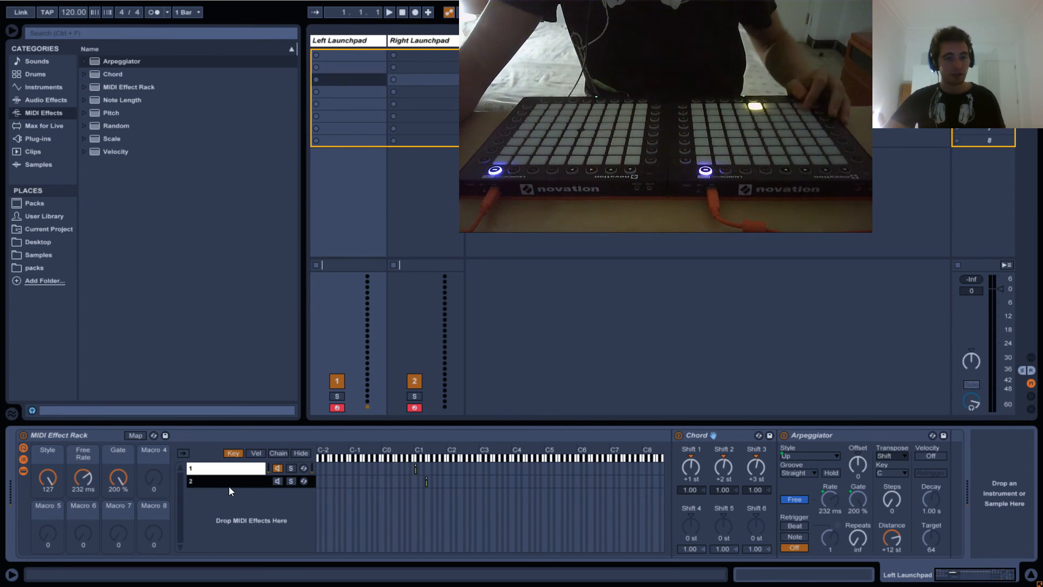
pyautogui.click(278, 481)
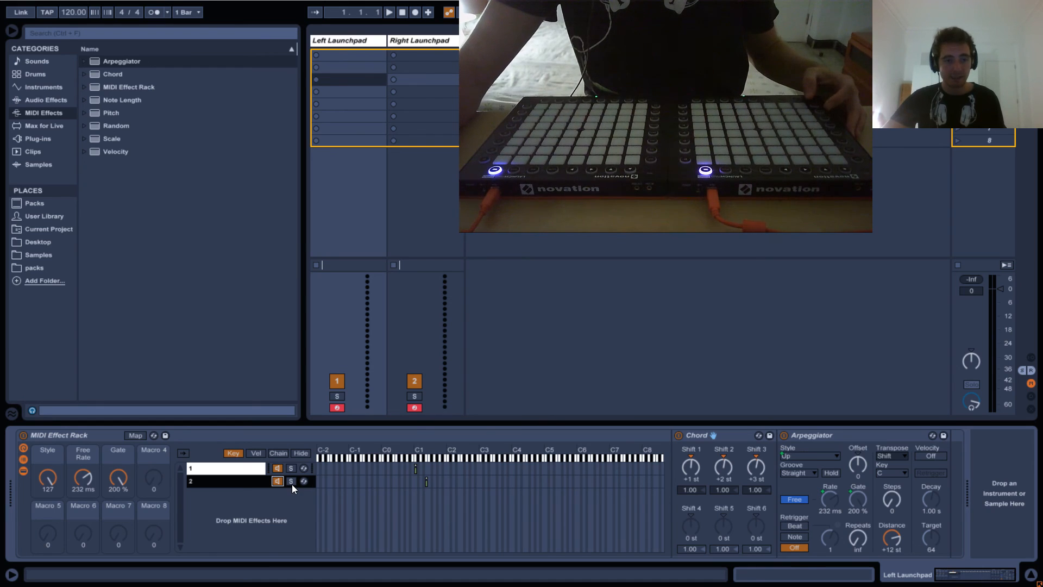
# Raise the Free Rate macro to 1.00 s and check the Arpeggiator's rate in both chains.
pyautogui.click(200, 478)
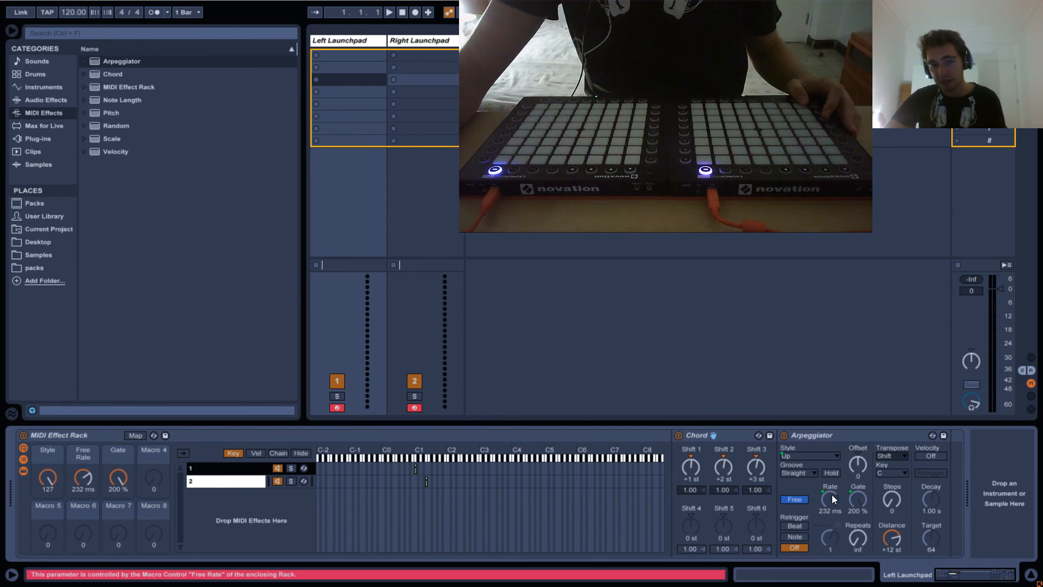
pyautogui.click(202, 481)
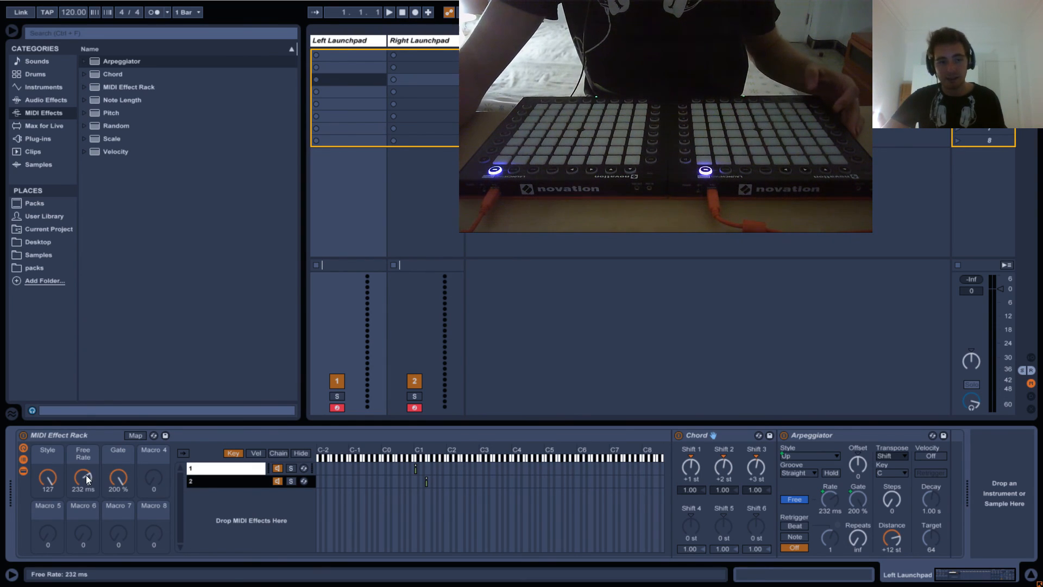
pyautogui.moveTo(85, 477); pyautogui.dragTo(110, 419)
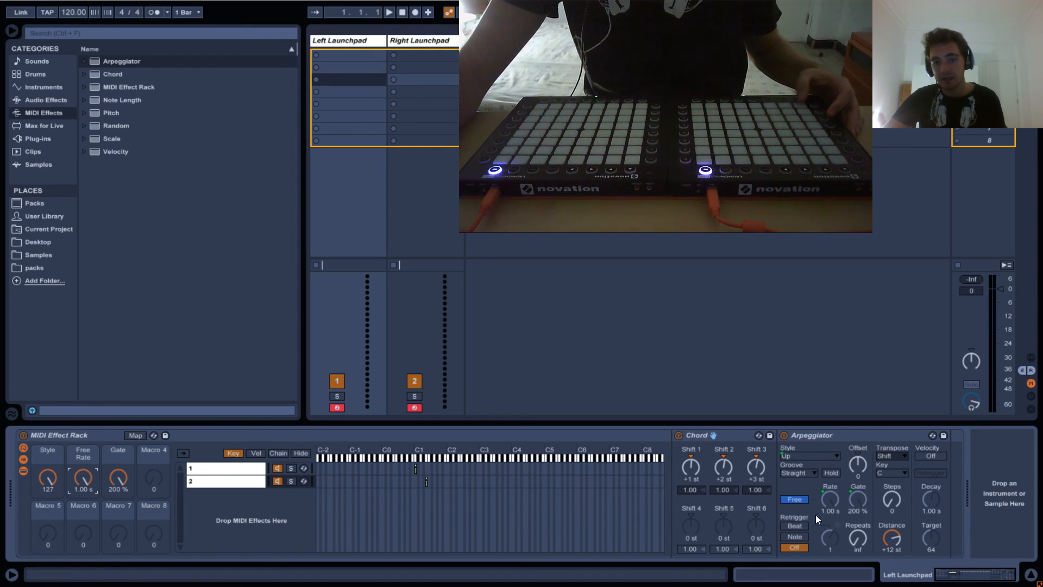
pyautogui.click(227, 478)
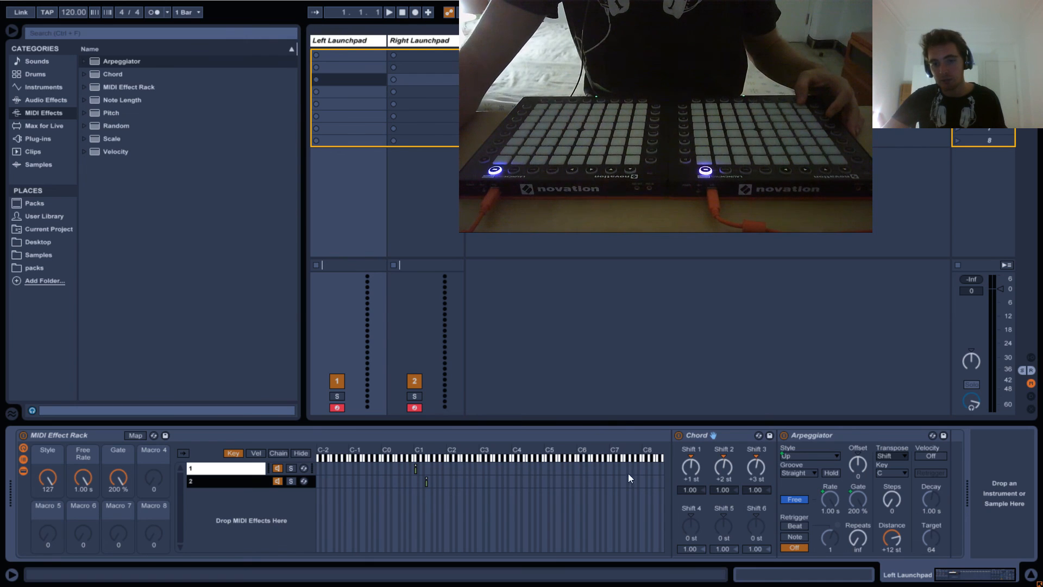
pyautogui.click(233, 468)
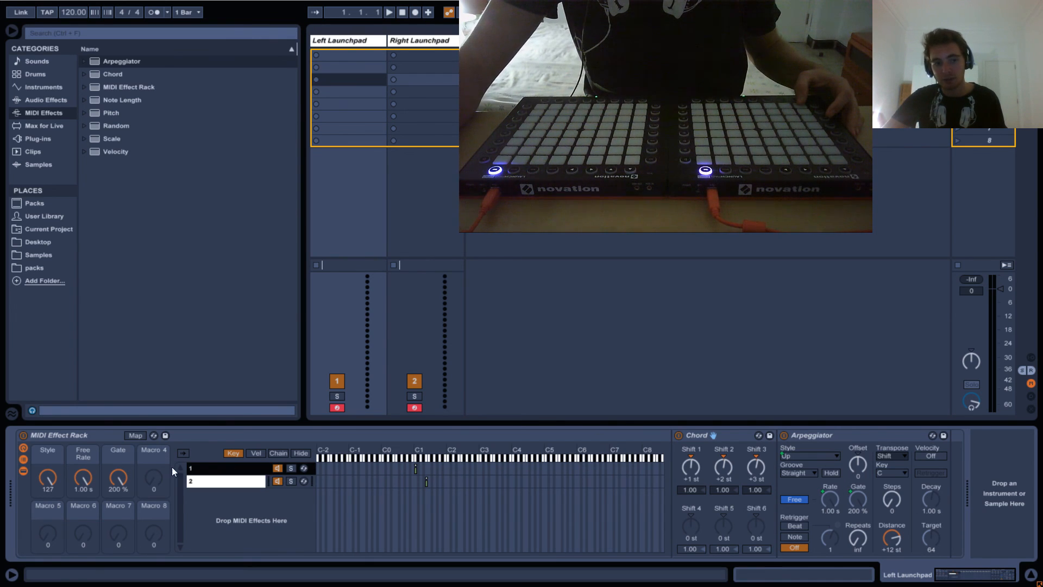
# Vary the Free Rate macro through 69.4 ms and 373 ms, settle on 289 ms, and select the MIDI Effect Rack.
pyautogui.moveTo(79, 476); pyautogui.dragTo(86, 521)
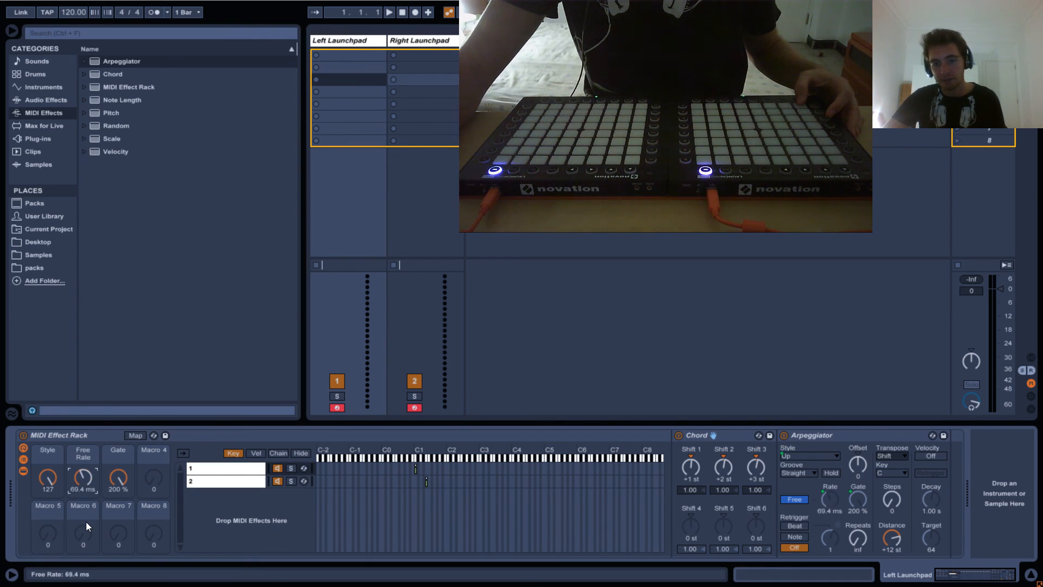
pyautogui.click(224, 481)
pyautogui.moveTo(77, 469); pyautogui.dragTo(86, 444)
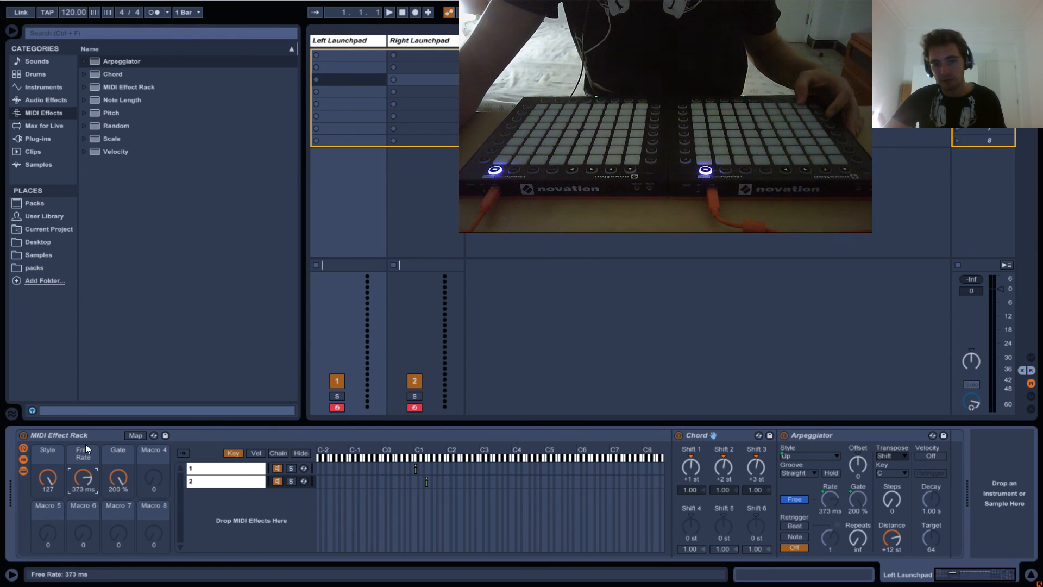
pyautogui.click(829, 492)
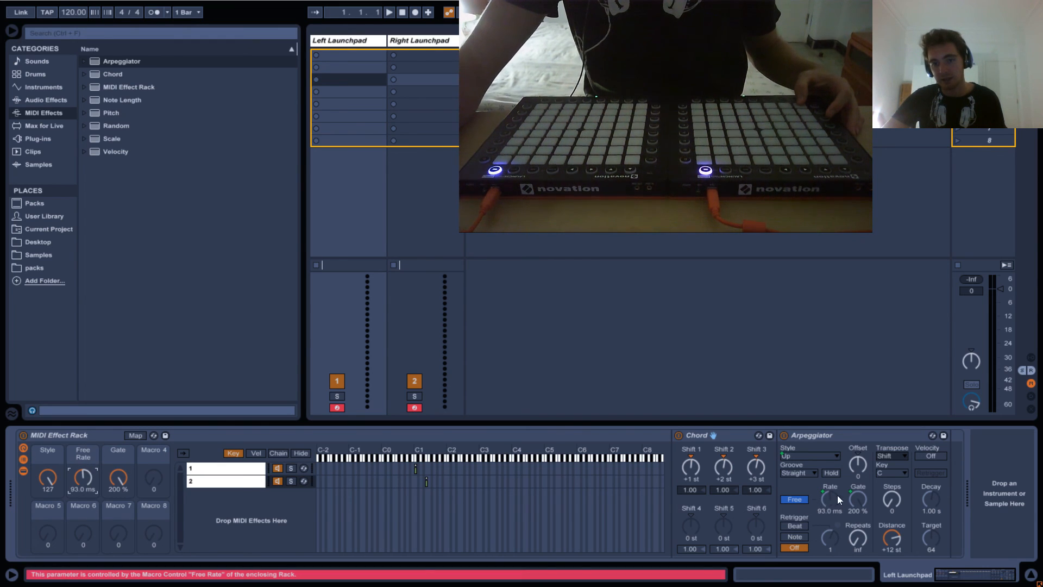
pyautogui.moveTo(78, 468)
pyautogui.mouseDown()
pyautogui.moveTo(90, 477)
pyautogui.moveTo(89, 445)
pyautogui.moveTo(73, 500)
pyautogui.moveTo(74, 440)
pyautogui.moveTo(78, 481)
pyautogui.mouseUp()
pyautogui.click(193, 480)
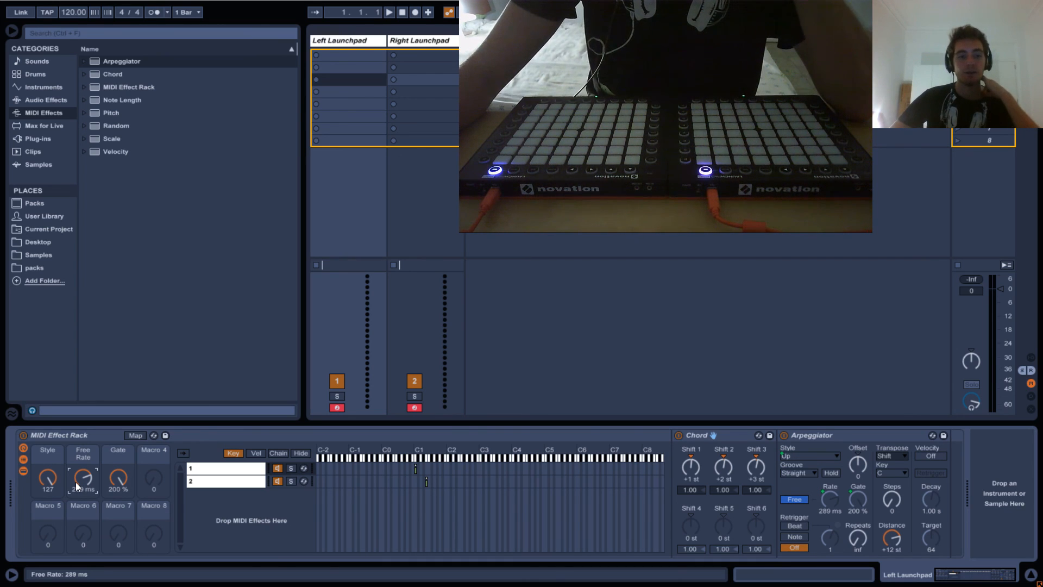
pyautogui.click(71, 432)
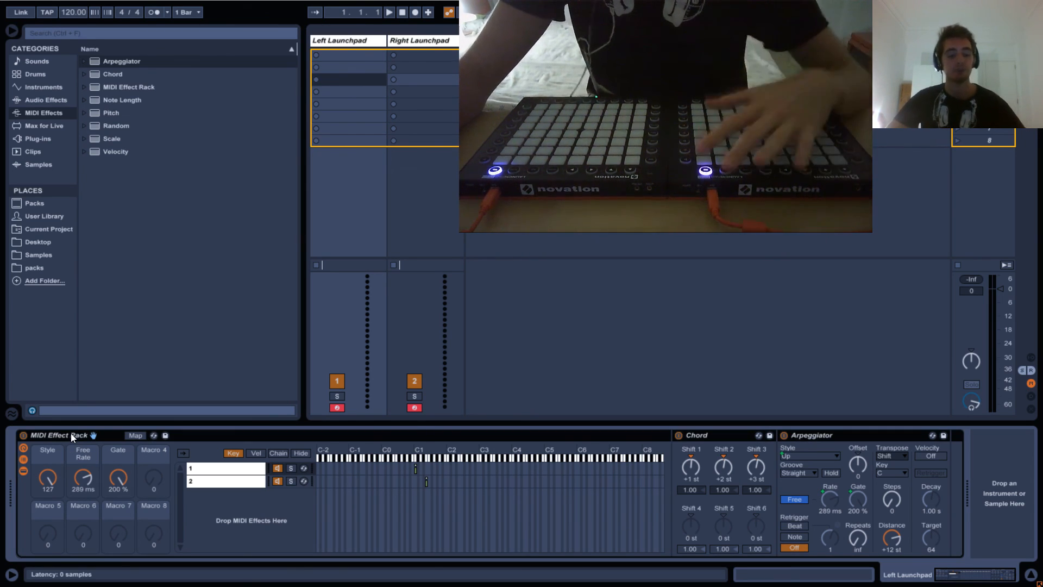